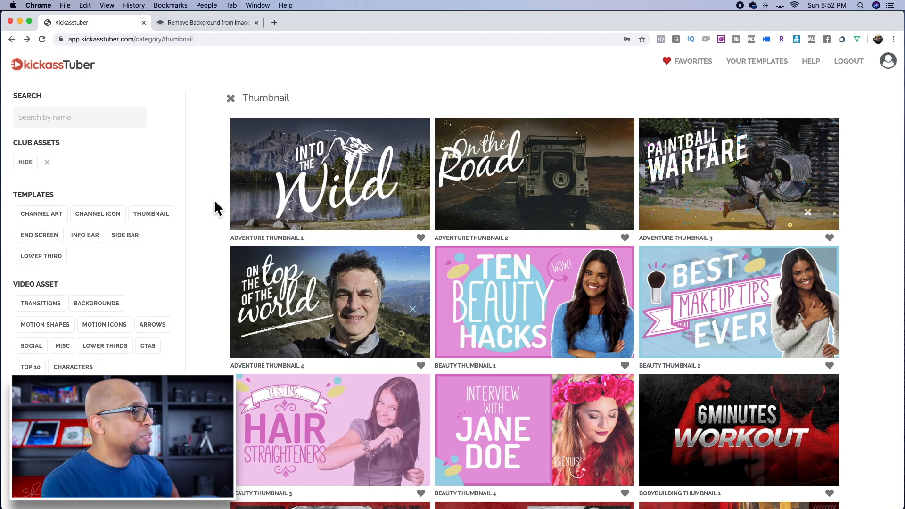
Step: Browse the Thumbnail templates category, repeatedly loading more designs to examine the available niches
mouse_move(330, 188)
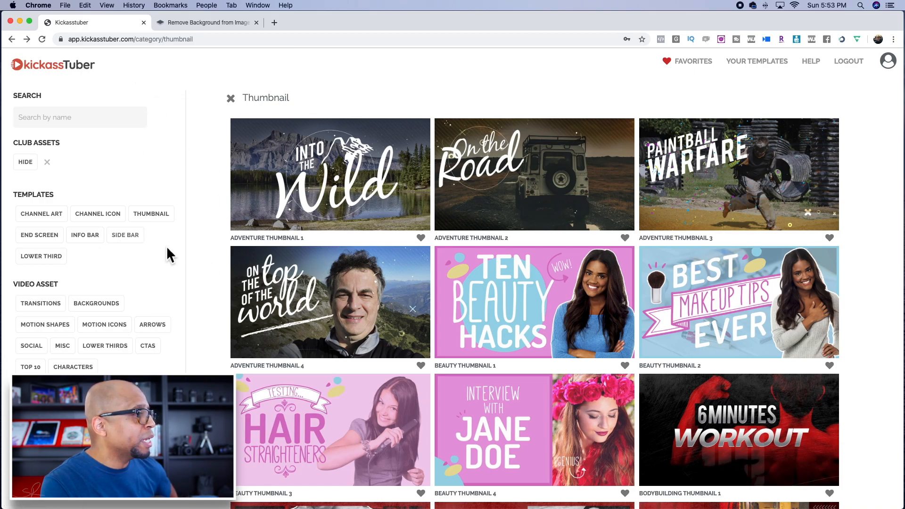
scroll(216, 257, "down", 1)
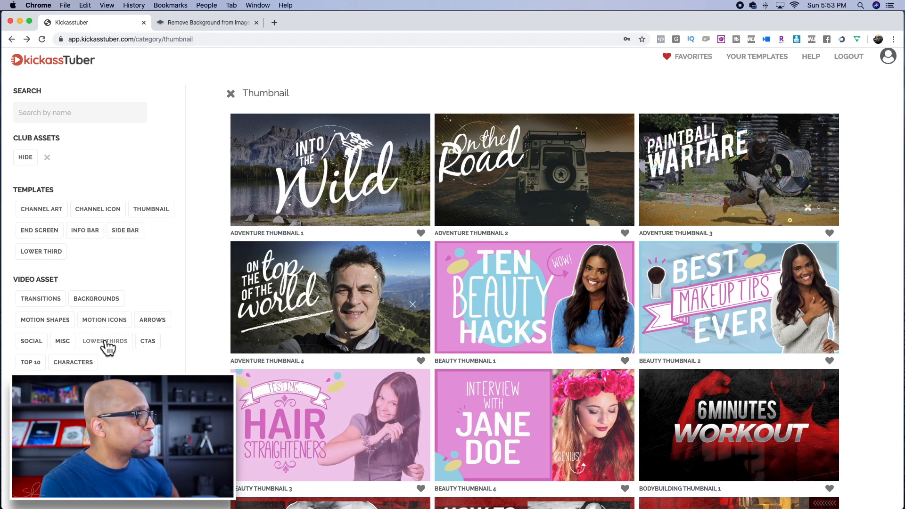
left_click(160, 221)
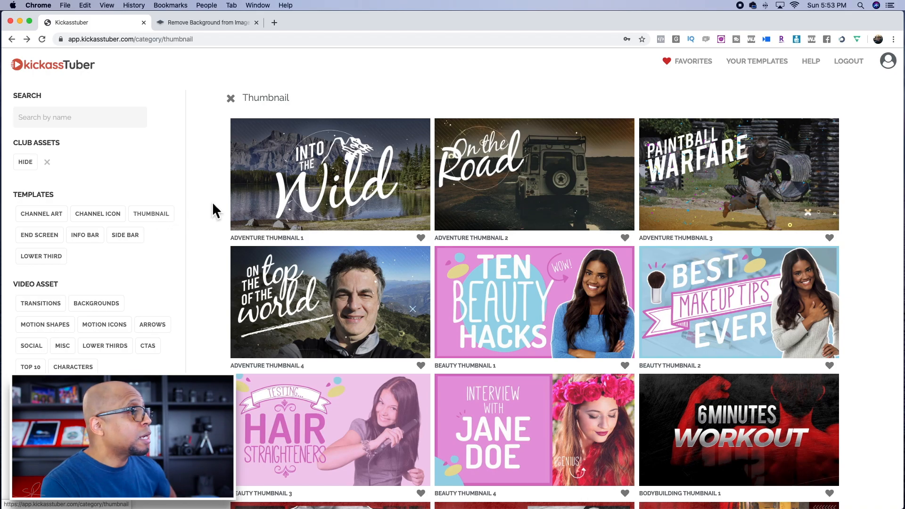
scroll(321, 226, "down", 10)
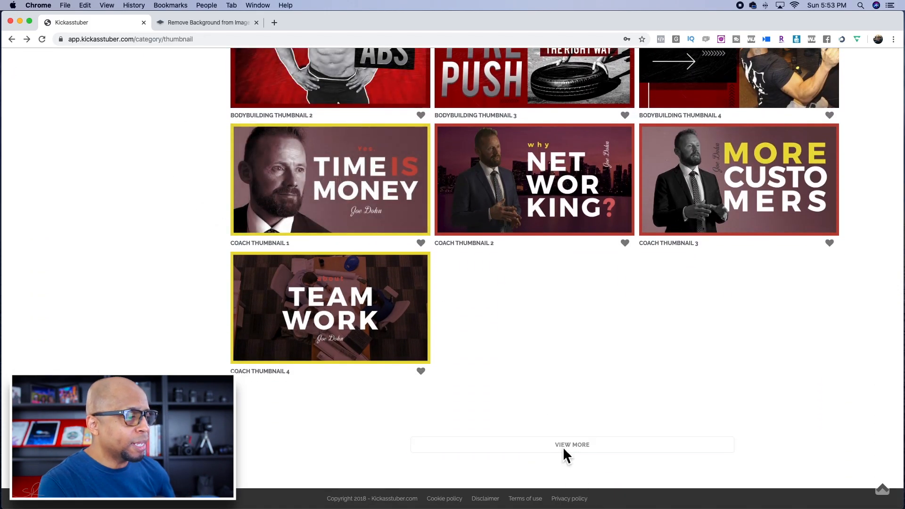
left_click(565, 450)
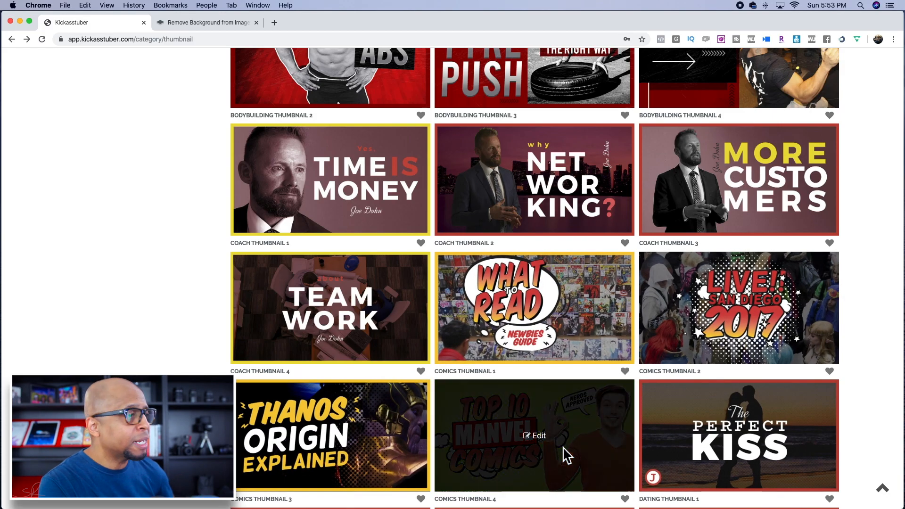
scroll(434, 296, "up", 7)
scroll(424, 290, "up", 2)
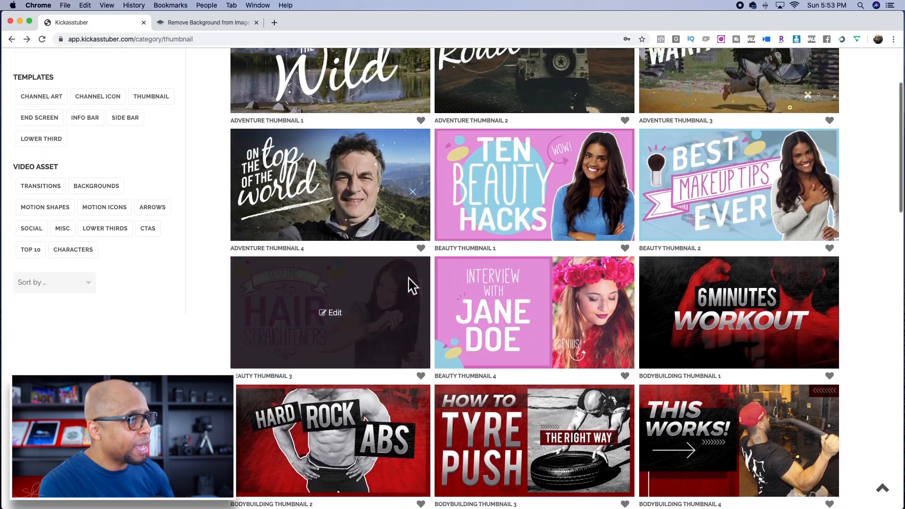
scroll(410, 285, "down", 12)
scroll(564, 434, "down", 3)
left_click(585, 447)
scroll(598, 401, "down", 2)
scroll(598, 402, "down", 10)
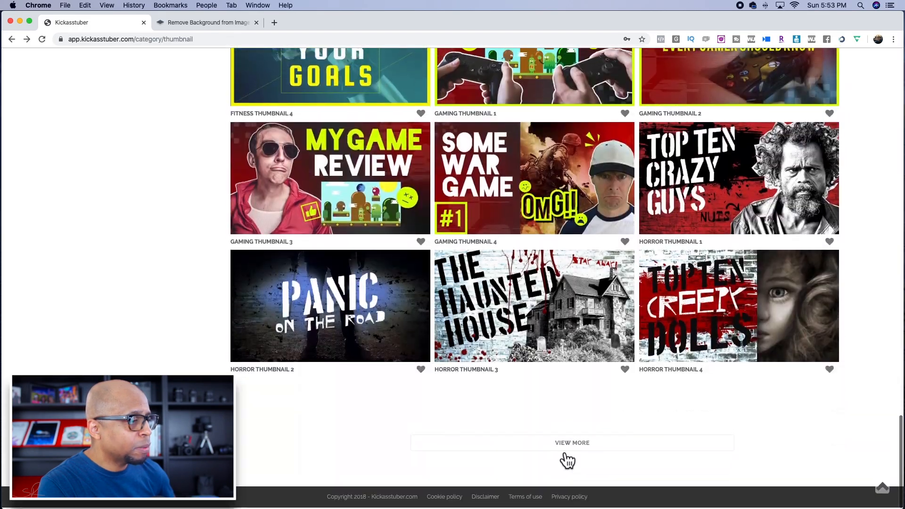
left_click(567, 448)
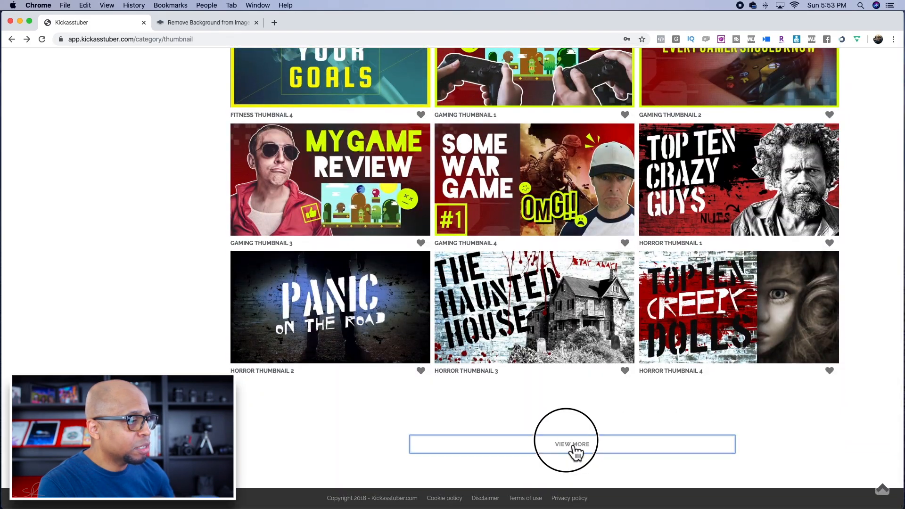
scroll(574, 445, "down", 10)
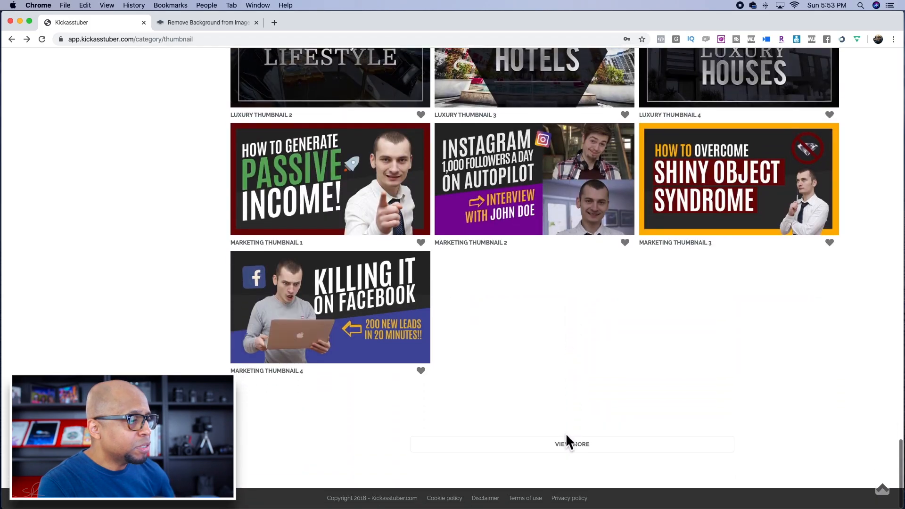
left_click(572, 447)
scroll(580, 406, "down", 10)
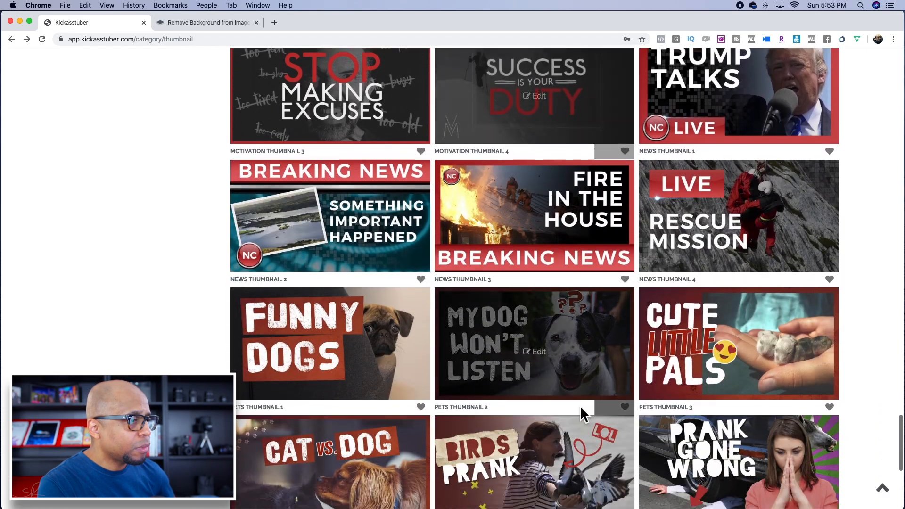
left_click(585, 447)
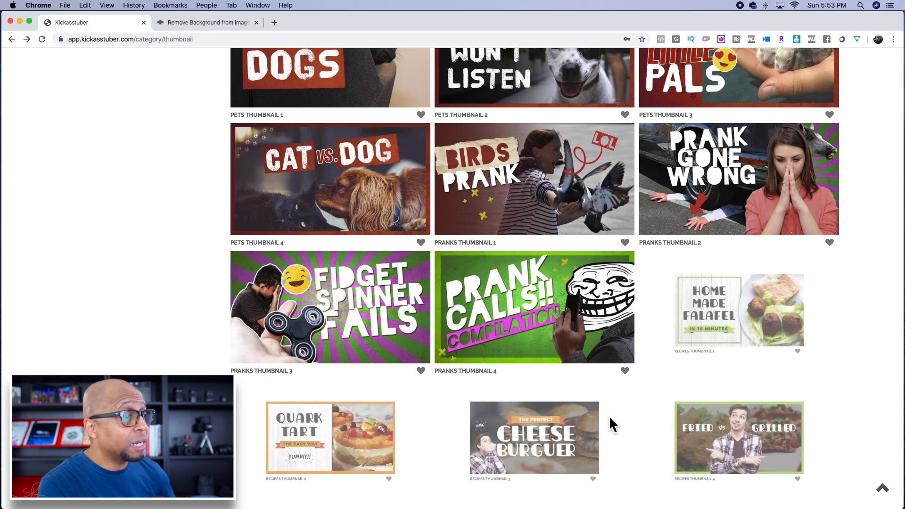
Step: Open the Reviews Thumbnail 3 template for editing
scroll(612, 423, "down", 2)
scroll(613, 423, "down", 8)
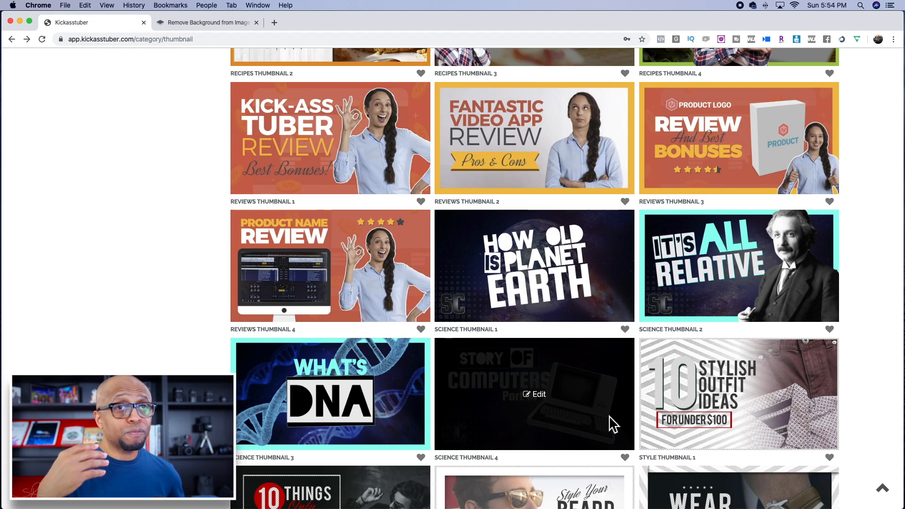
scroll(608, 257, "up", 3)
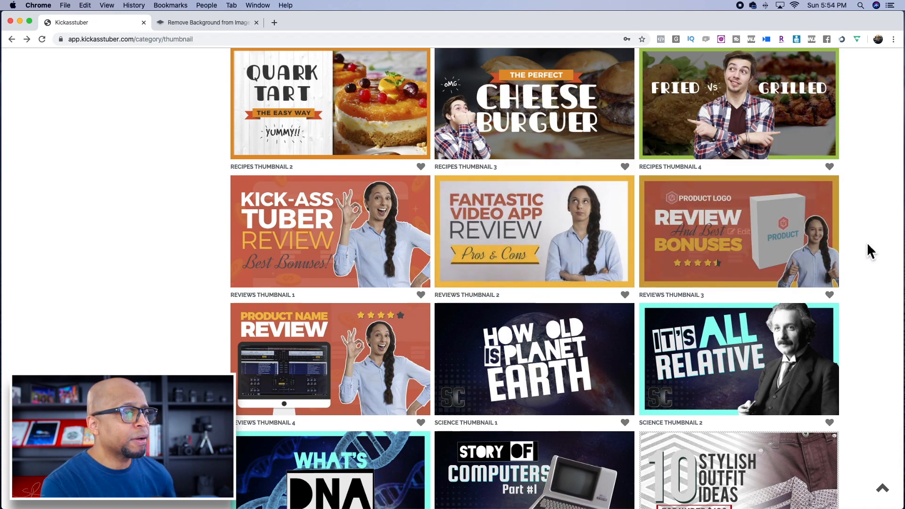
left_click(747, 245)
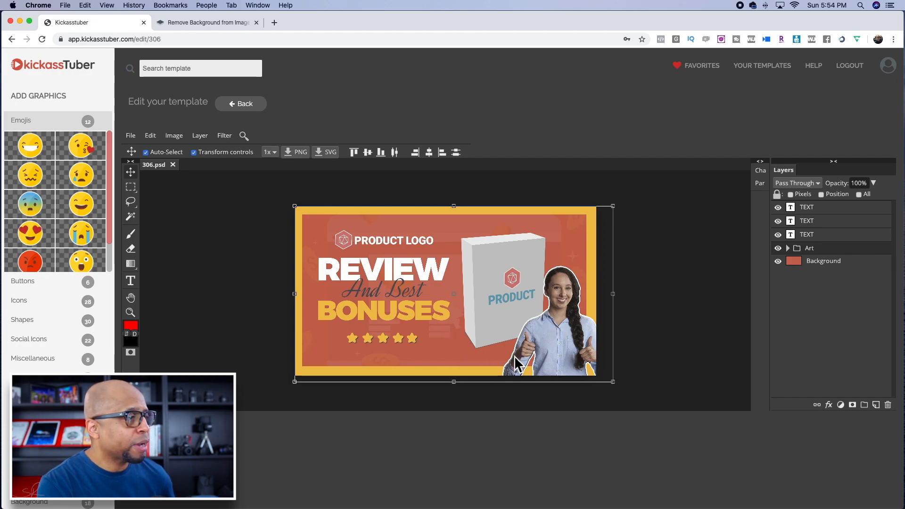
Step: Expand the Art layer group and hide its Cutout Image and Product Ecover layers
left_click(112, 5)
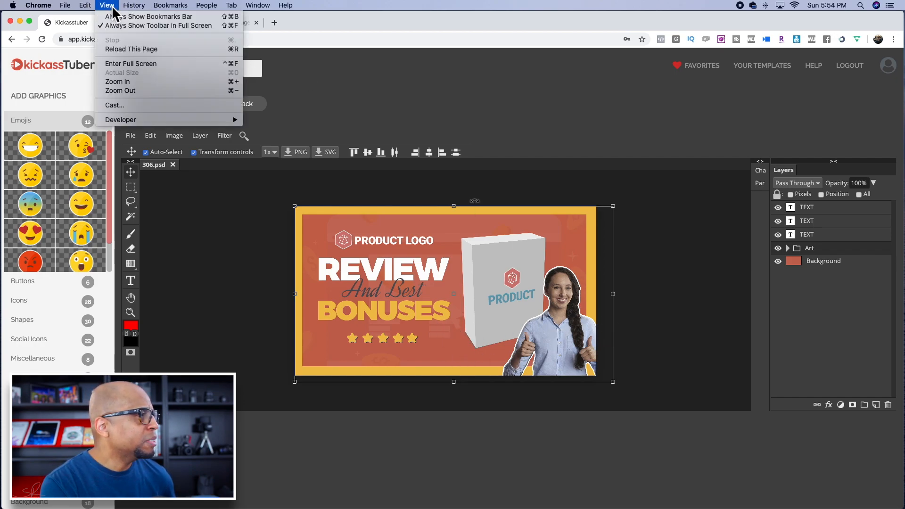
left_click(135, 83)
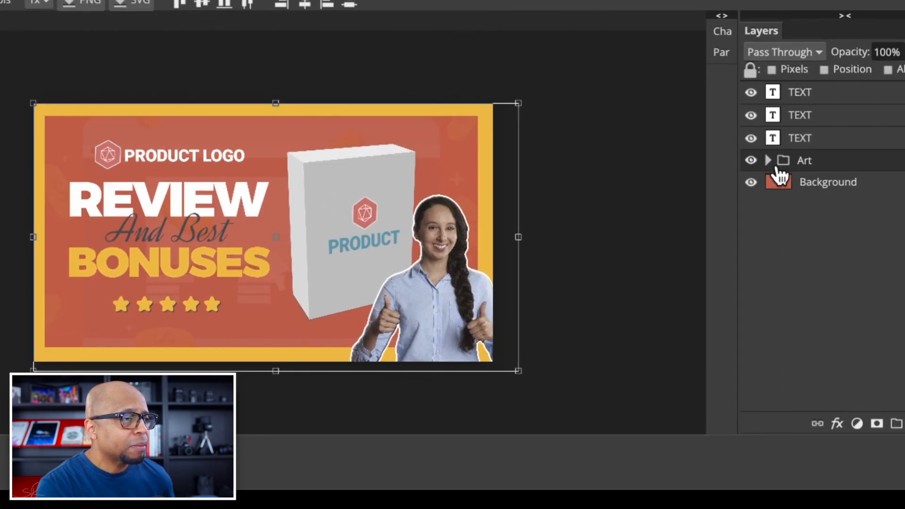
left_click(768, 160)
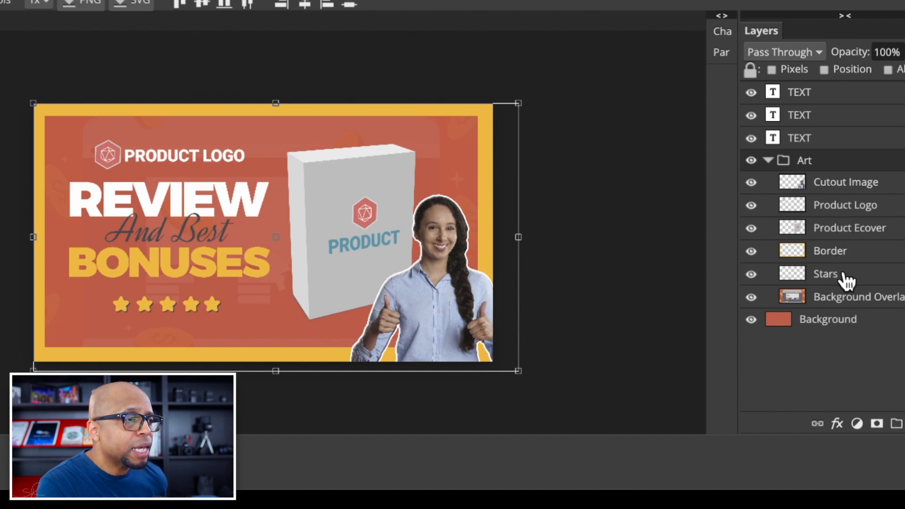
left_click(760, 190)
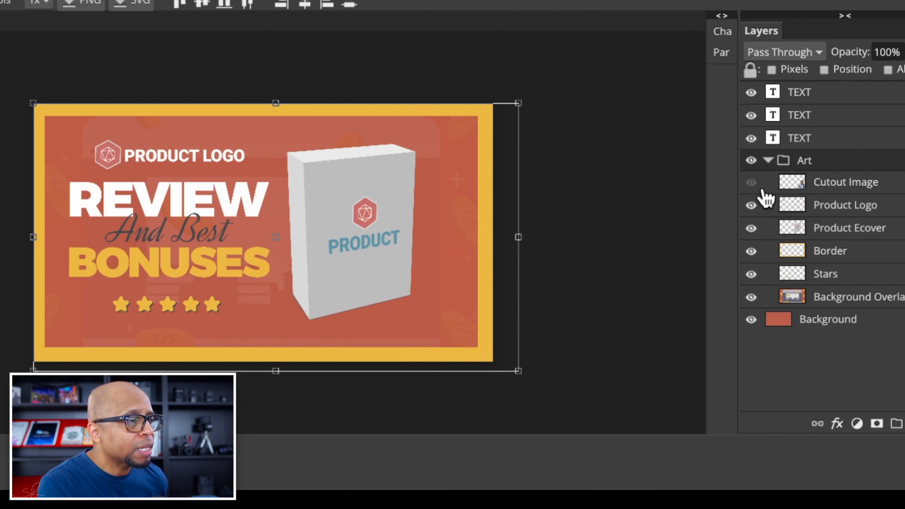
left_click(761, 190)
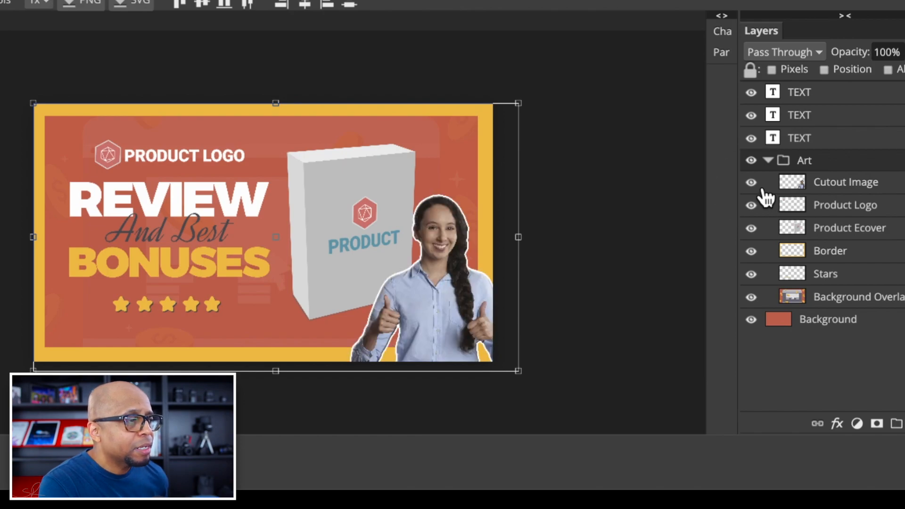
left_click(761, 189)
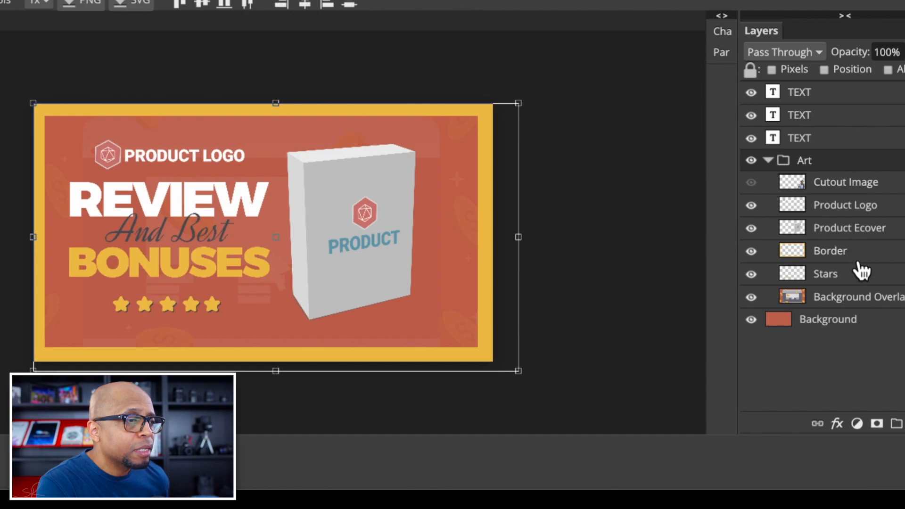
left_click(753, 229)
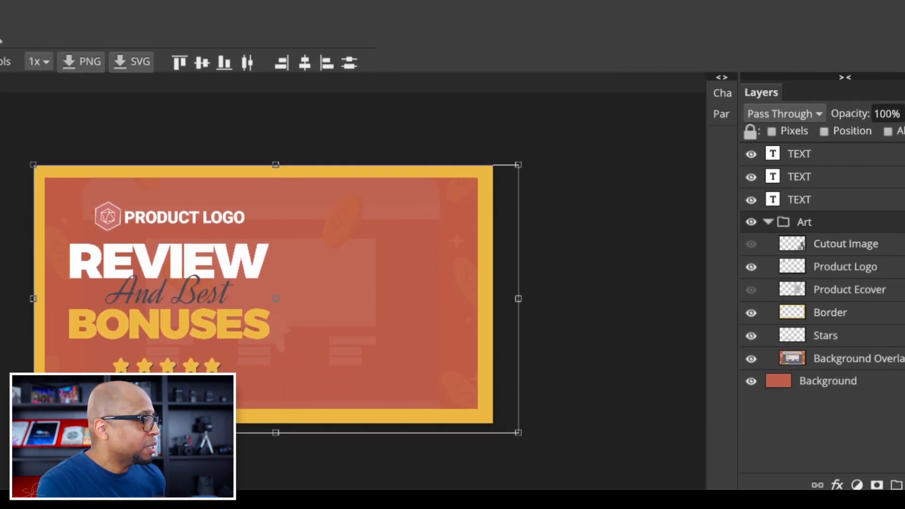
Step: Look through the Downloads folder in Finder for the Screen Shot image to use as the cutout, and close the window
mouse_move(141, 489)
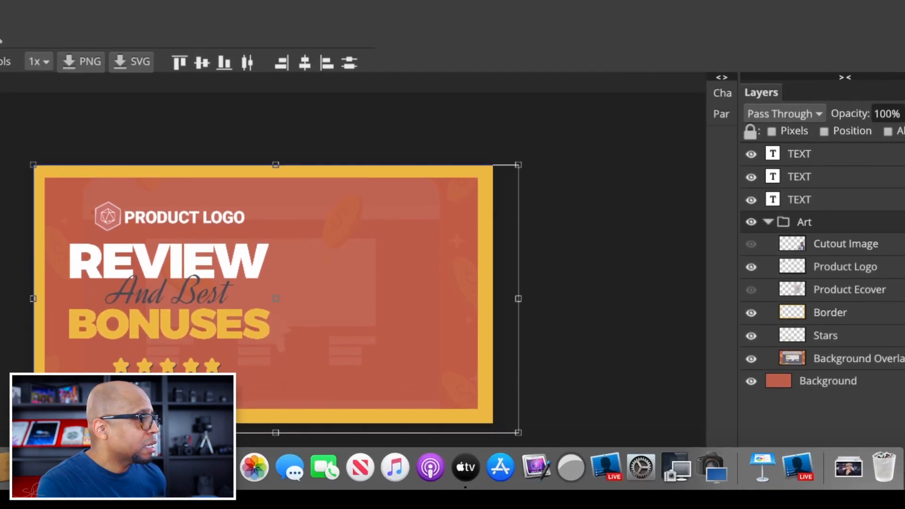
left_click(2, 466)
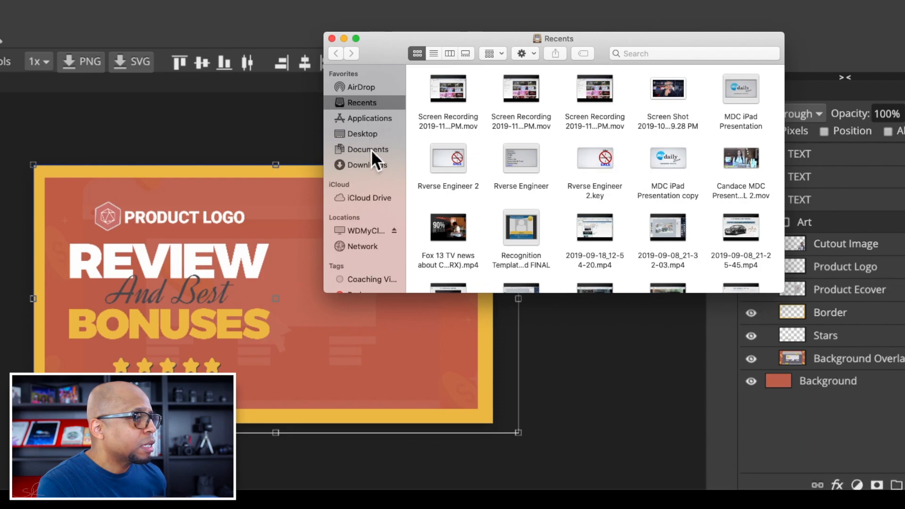
left_click(372, 166)
scroll(456, 128, "up", 2)
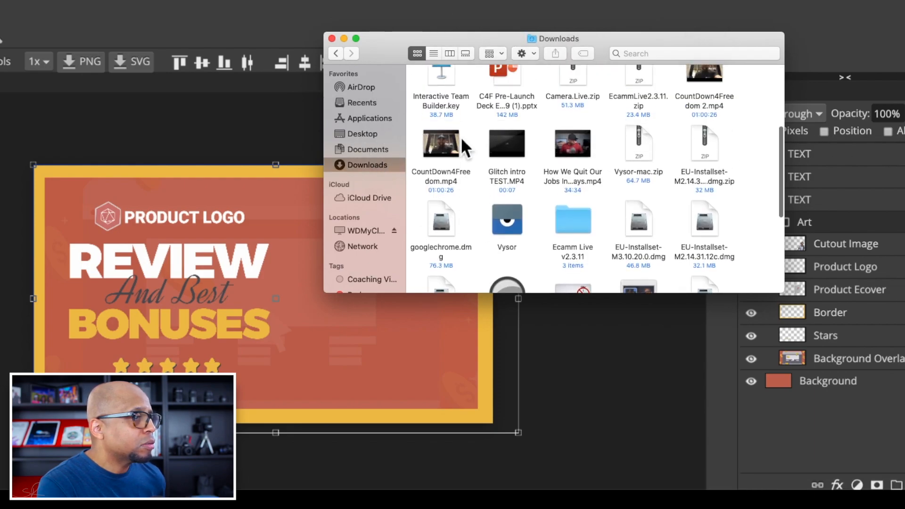
scroll(460, 137, "up", 3)
scroll(569, 154, "down", 2)
scroll(569, 155, "down", 10)
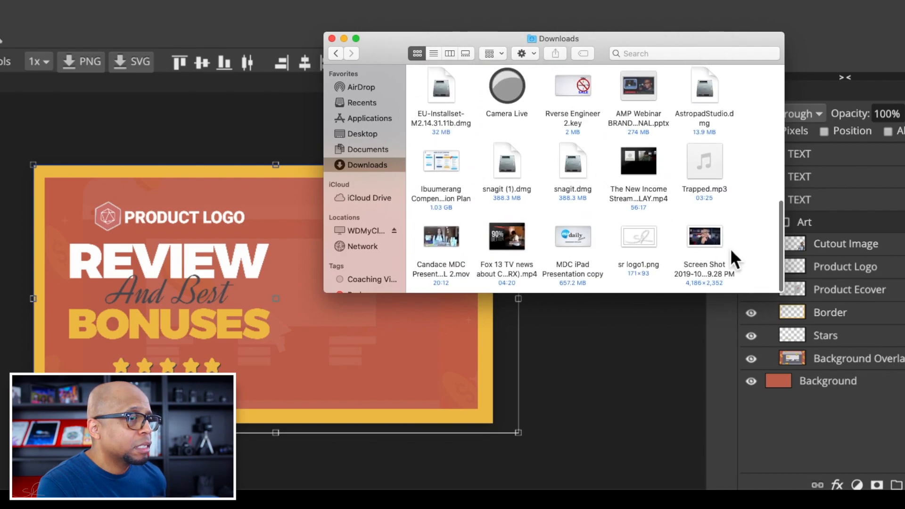
left_click(712, 241)
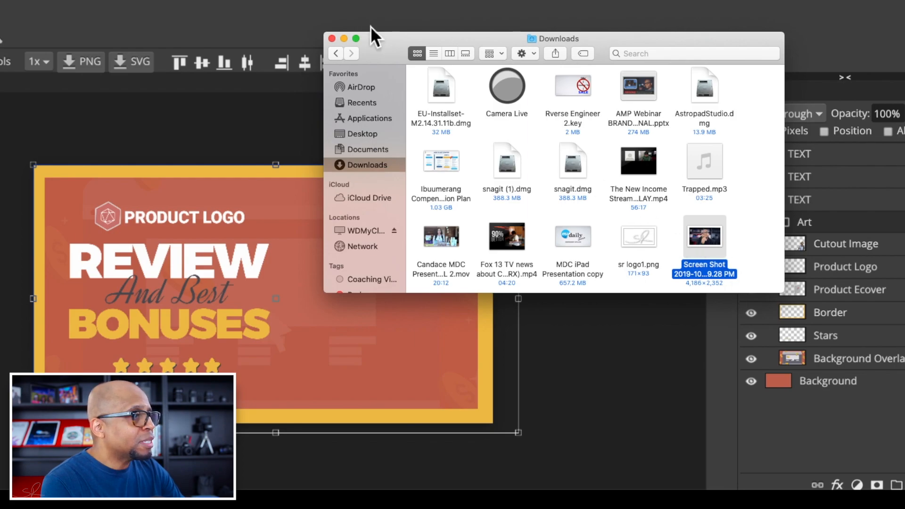
left_click(332, 38)
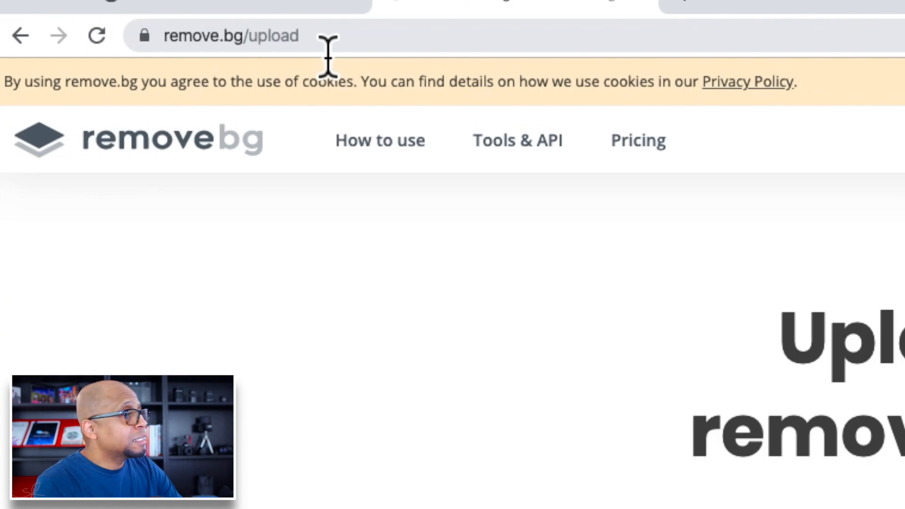
Step: Switch to remove.bg and upload the Screen Shot image from the Downloads folder for background removal
left_click(22, 38)
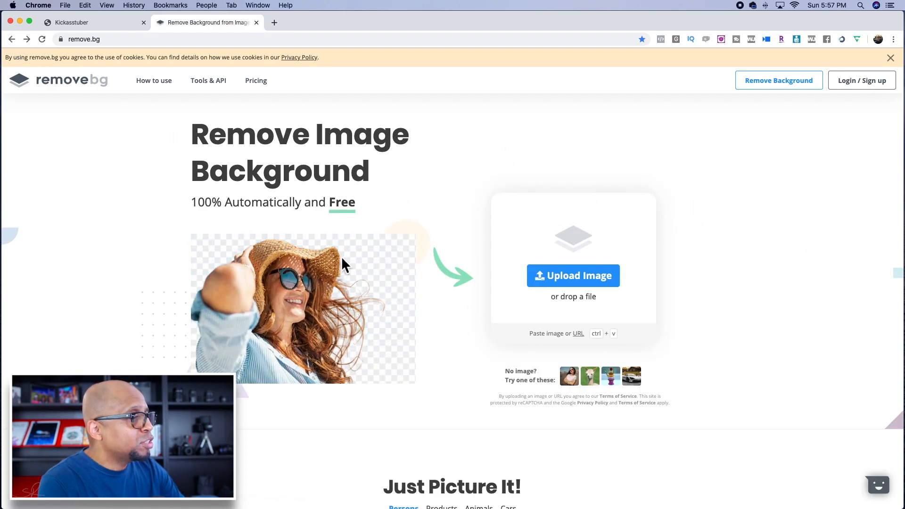
scroll(361, 295, "up", 5)
scroll(659, 301, "down", 5)
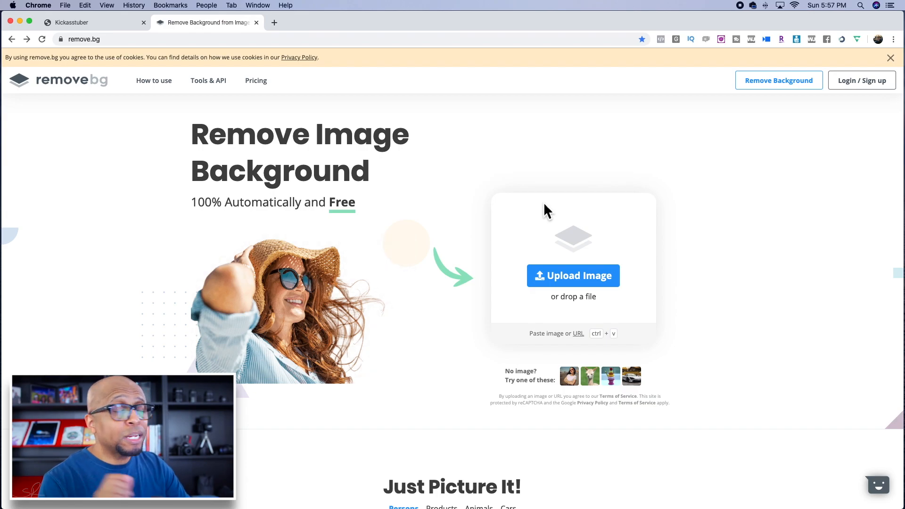
left_click(582, 283)
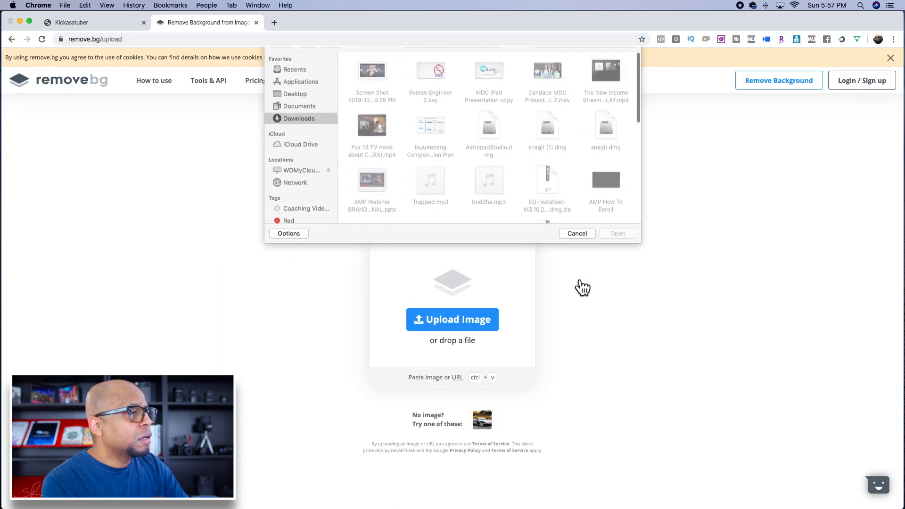
left_click(386, 93)
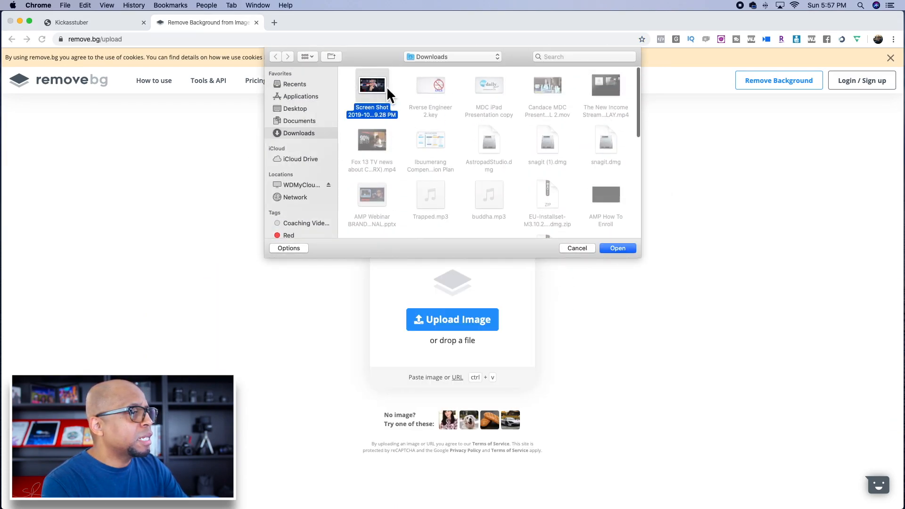
left_click(615, 248)
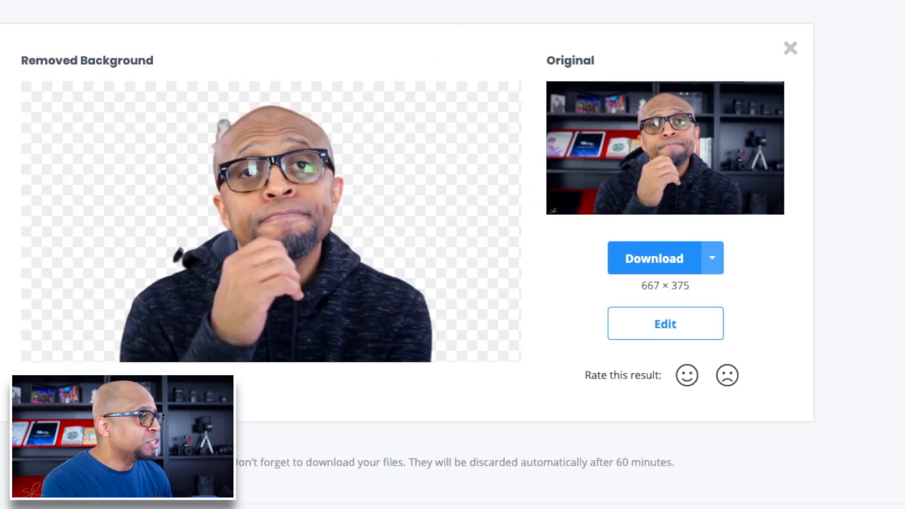
Step: Open the cutout for editing in erase mode and reduce the brush to its smallest size
left_click(665, 326)
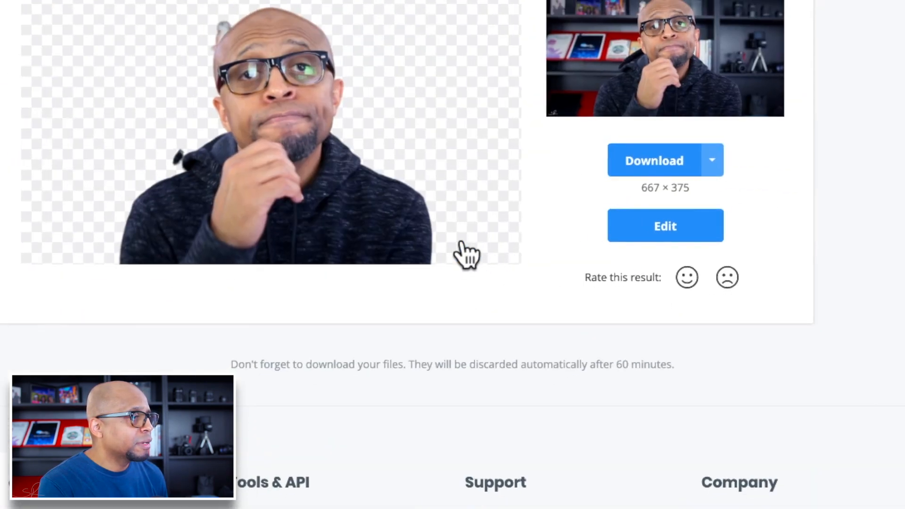
left_click(465, 250)
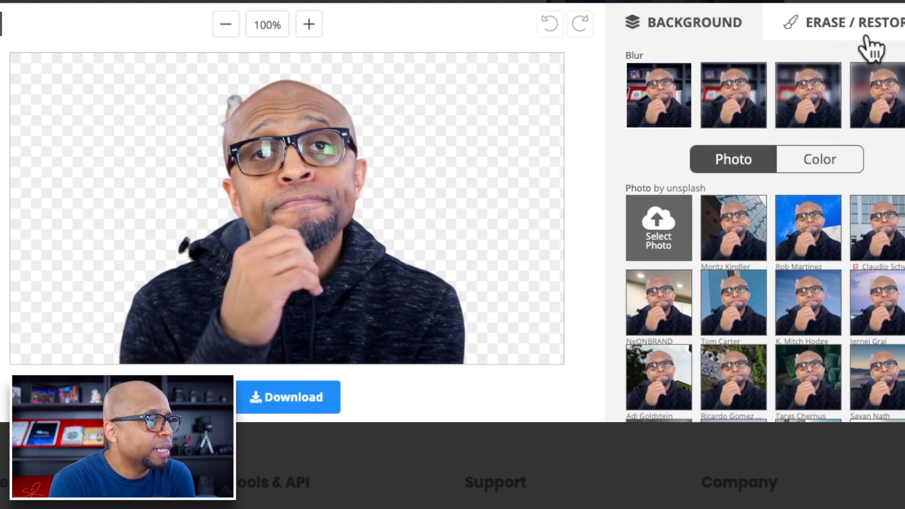
left_click(845, 44)
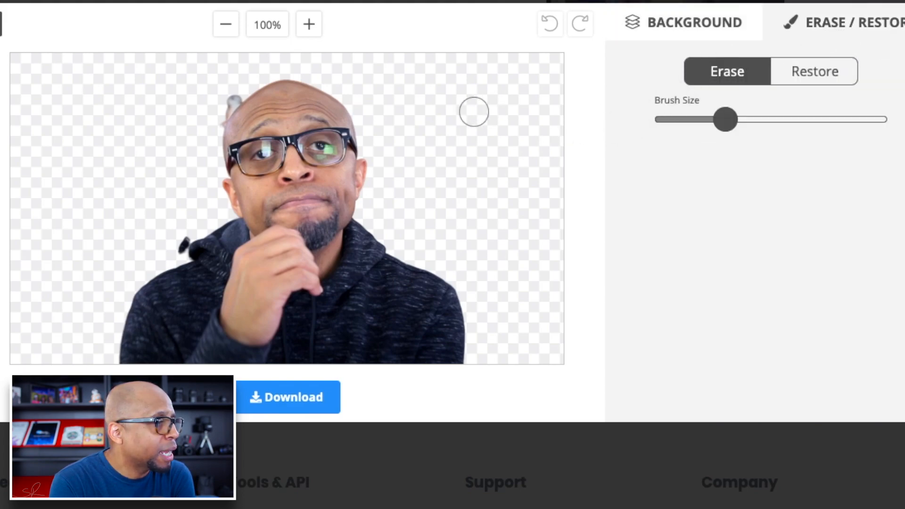
left_click_drag(731, 126, 675, 133)
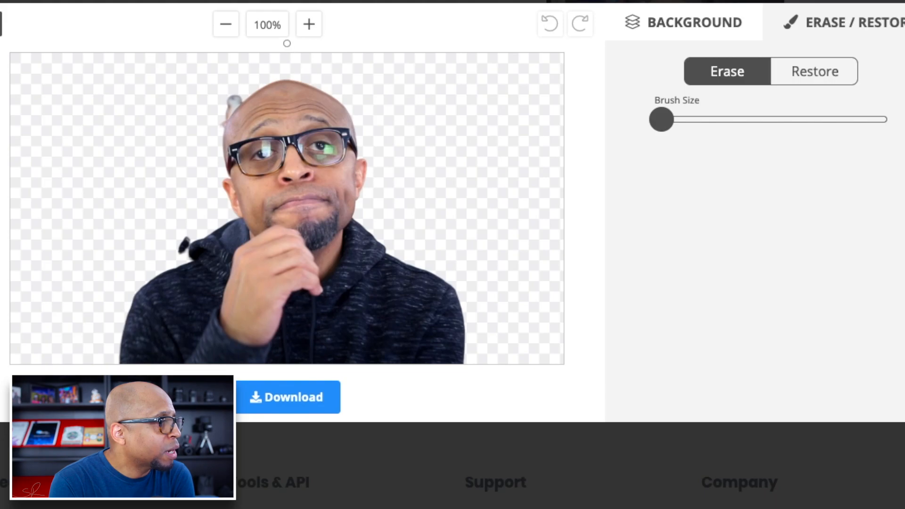
Step: Erase the leftover background fragments beside the man's head, working at 400% zoom
left_click(315, 31)
left_click(314, 31)
left_click(315, 31)
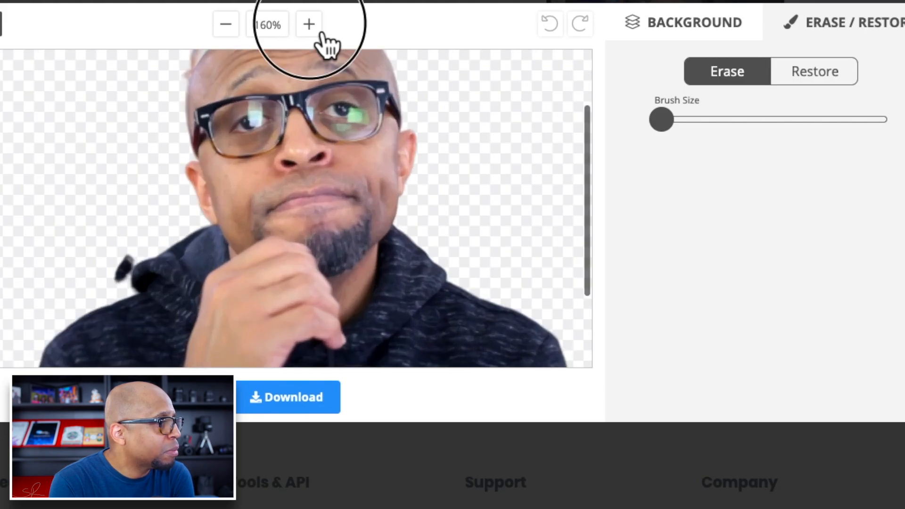
left_click(320, 33)
left_click(319, 33)
left_click(320, 33)
left_click(319, 33)
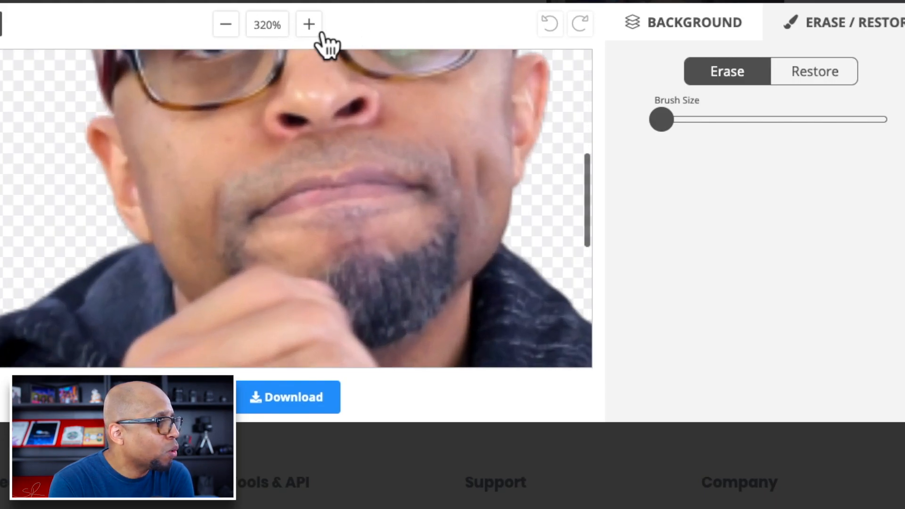
left_click(322, 34)
left_click(320, 34)
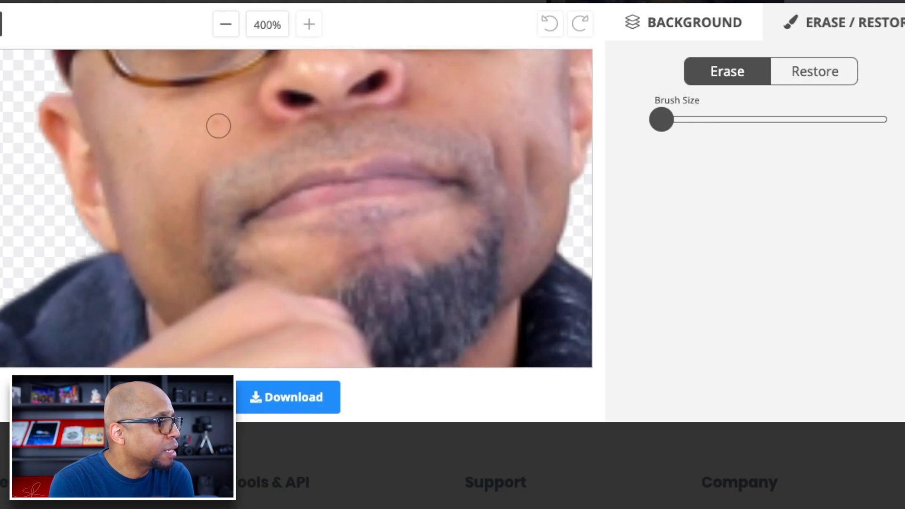
scroll(329, 137, "up", 5)
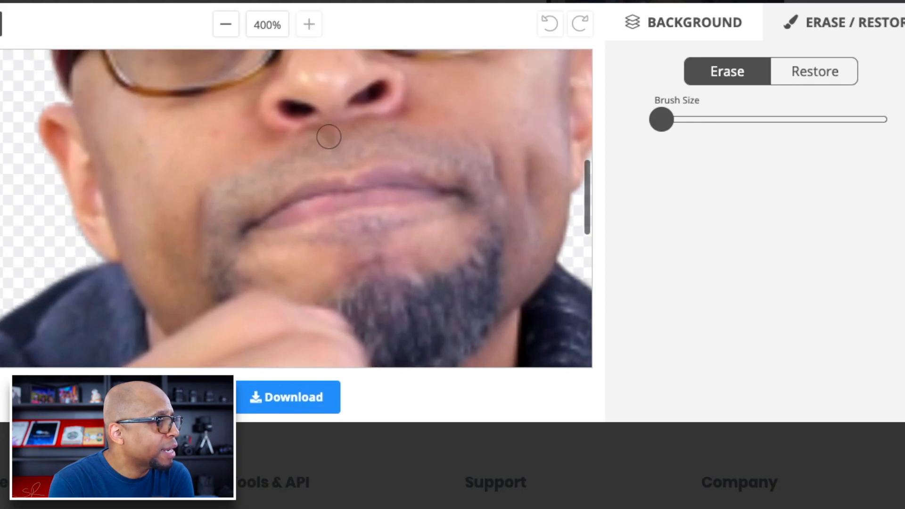
scroll(328, 137, "left", 3)
scroll(329, 136, "right", 5)
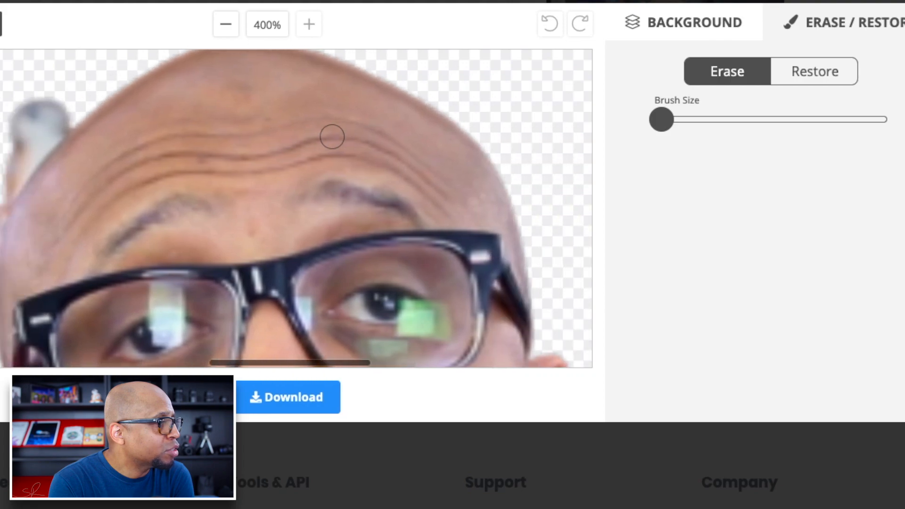
scroll(329, 136, "left", 5)
scroll(332, 137, "down", 1)
mouse_move(328, 76)
left_mouse_down()
mouse_move(299, 91)
mouse_move(347, 66)
mouse_move(306, 101)
mouse_move(311, 113)
mouse_move(357, 75)
mouse_move(329, 107)
left_mouse_up()
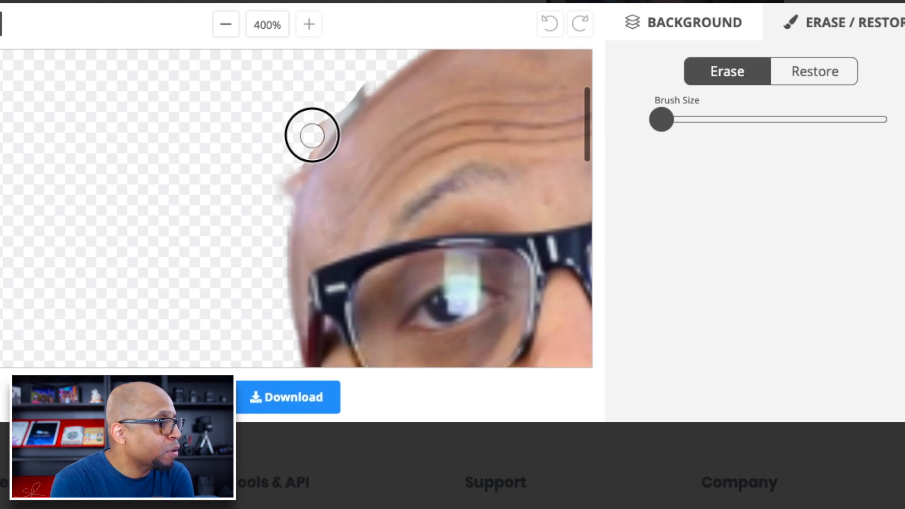
left_click_drag(331, 114, 360, 89)
mouse_move(275, 190)
left_mouse_down()
mouse_move(288, 167)
mouse_move(283, 186)
mouse_move(294, 139)
left_mouse_up()
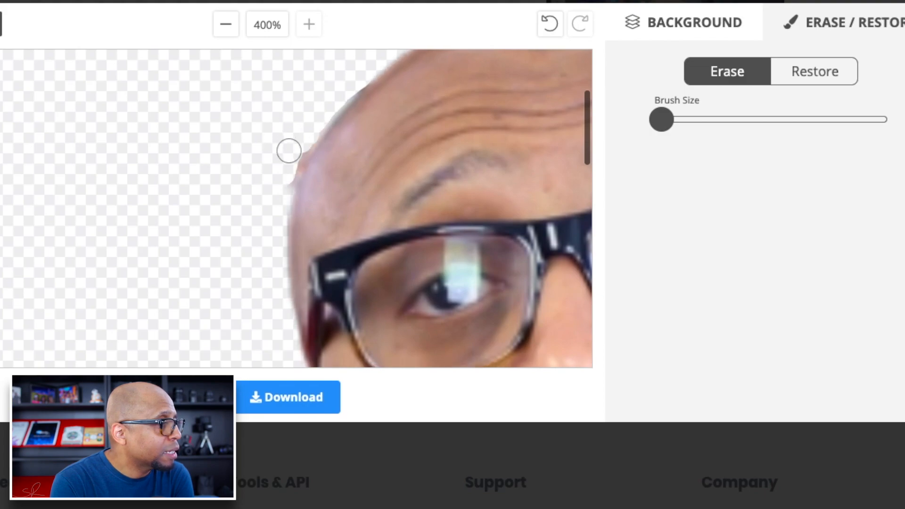
left_click_drag(287, 164, 278, 179)
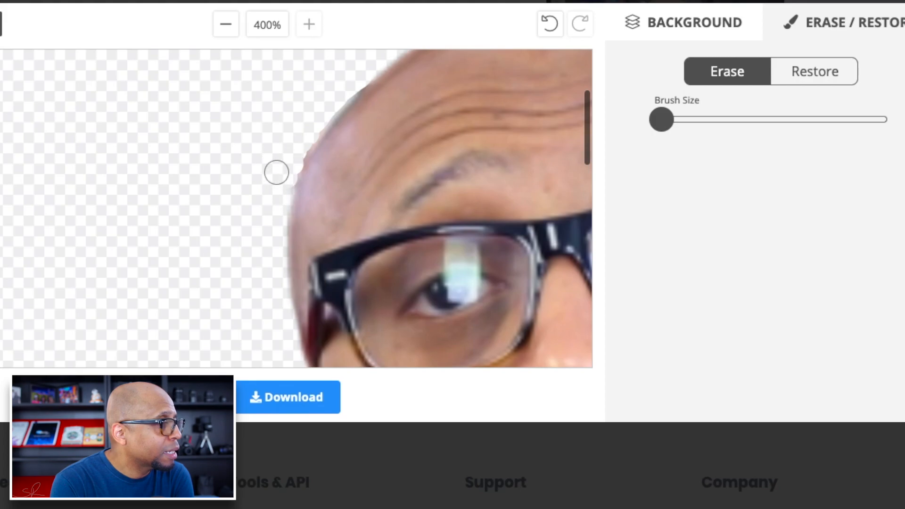
Step: Erase the leftover dark background fragment beside the hood of the sweatshirt
scroll(277, 163, "down", 10)
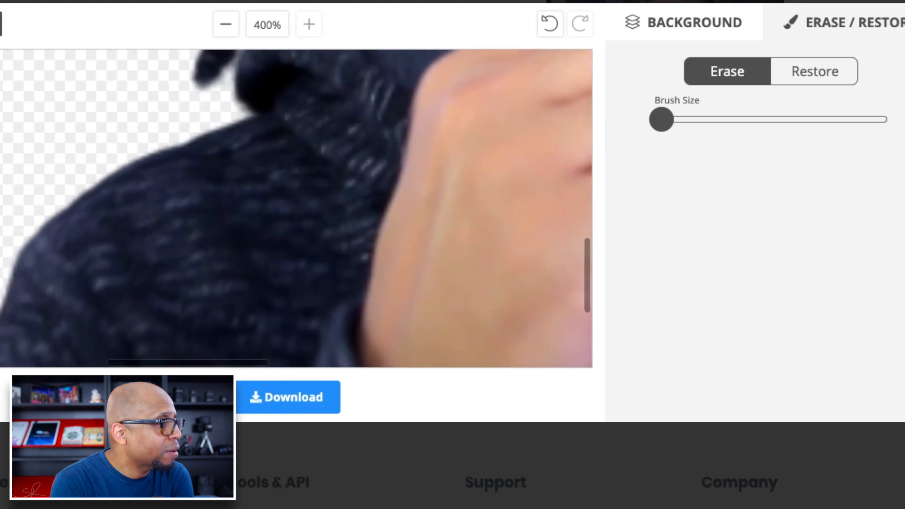
scroll(276, 162, "up", 5)
scroll(277, 162, "left", 3)
mouse_move(372, 229)
left_mouse_down()
mouse_move(384, 230)
mouse_move(363, 251)
mouse_move(368, 261)
mouse_move(340, 268)
mouse_move(353, 229)
mouse_move(353, 269)
mouse_move(368, 275)
mouse_move(372, 251)
mouse_move(371, 261)
left_mouse_up()
left_click_drag(372, 257, 383, 235)
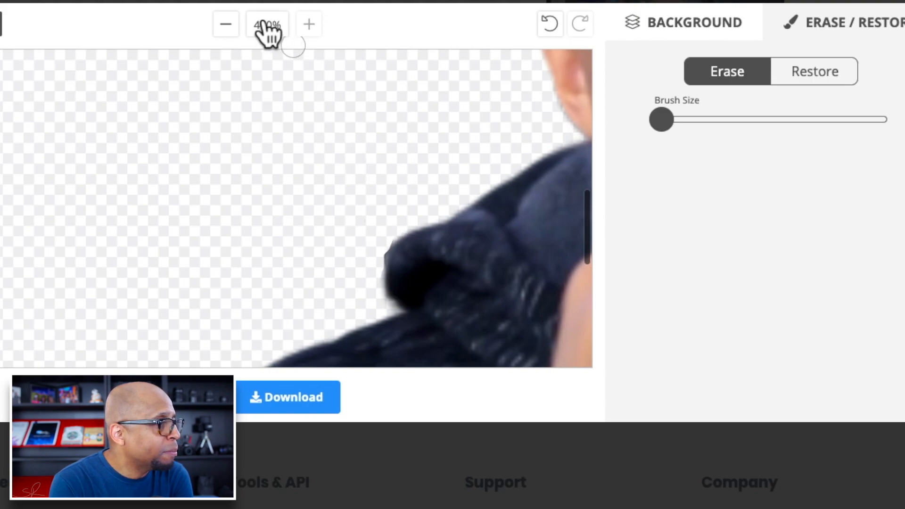
Step: Check the whole cleaned-up cutout at 100% and download the image
left_click(230, 26)
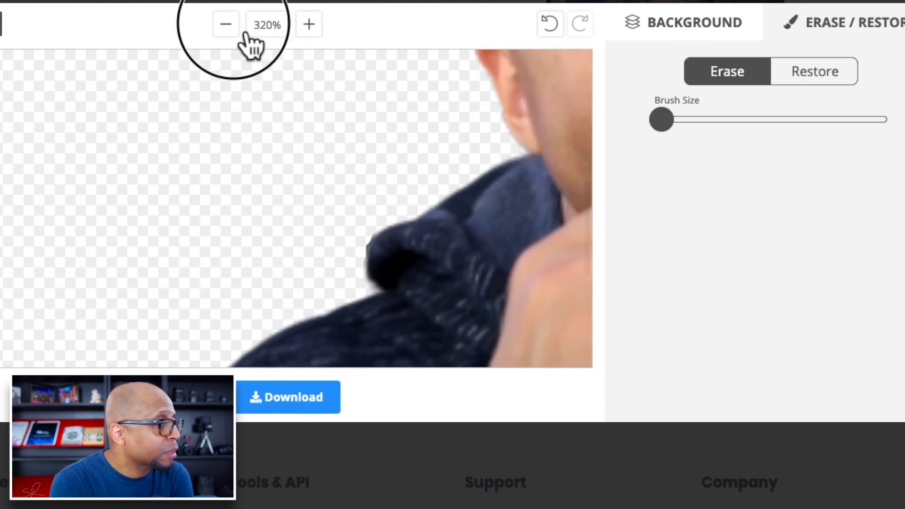
left_click(230, 26)
left_click(230, 26)
left_click(230, 26)
left_click(230, 24)
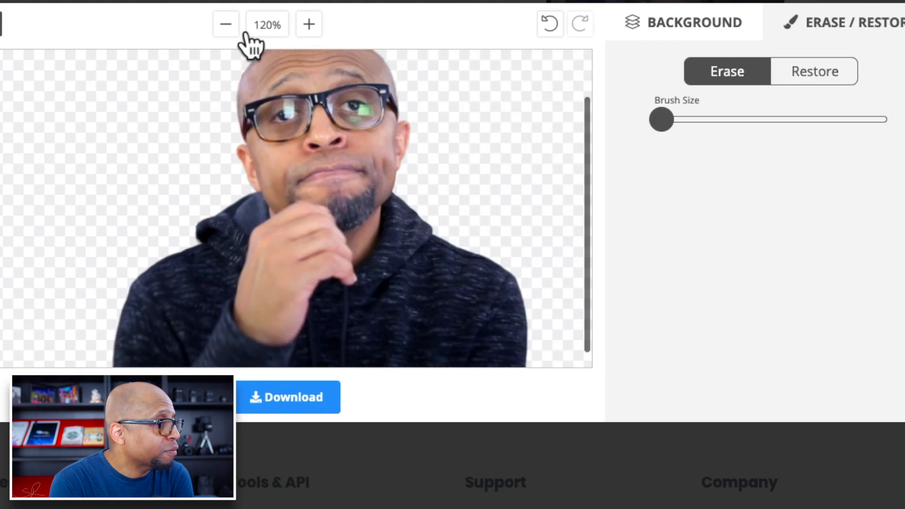
left_click(230, 25)
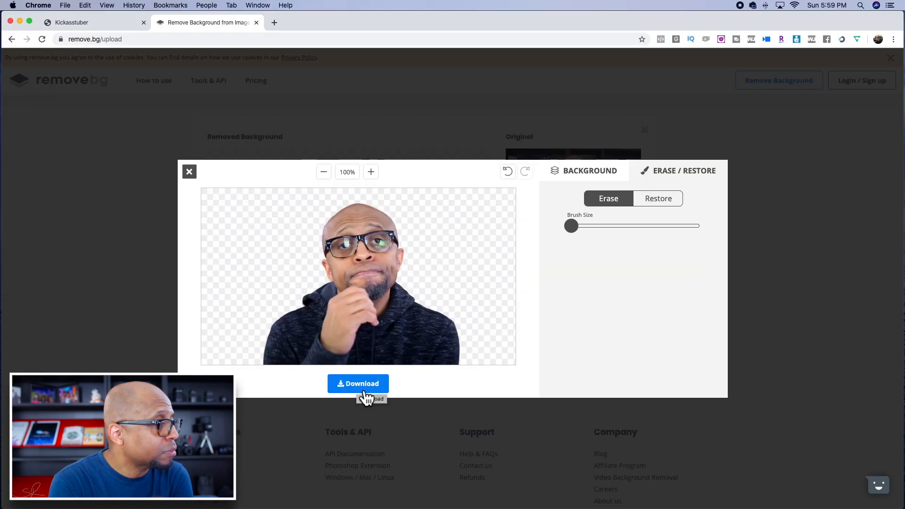
left_click(363, 391)
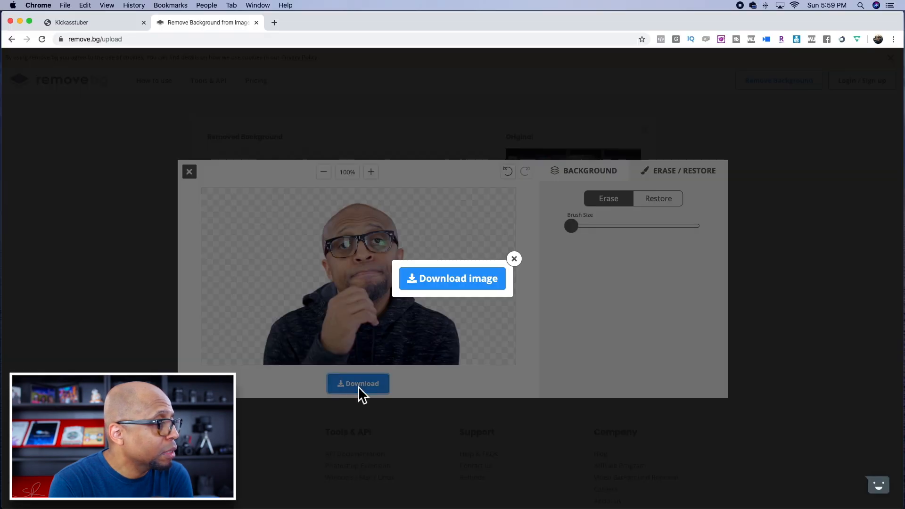
left_click(469, 285)
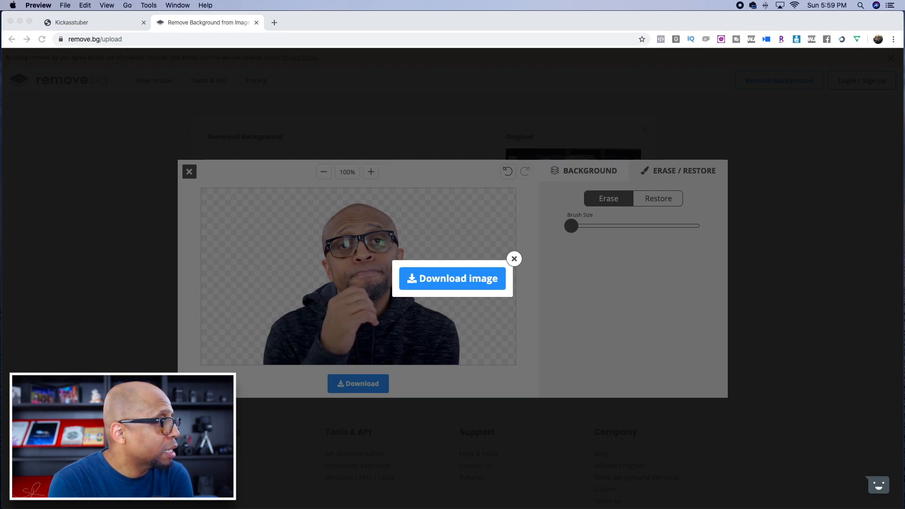
Step: Close the downloaded image's Preview window and switch back to the Kickasstuber template
left_click_drag(63, 19, 437, 123)
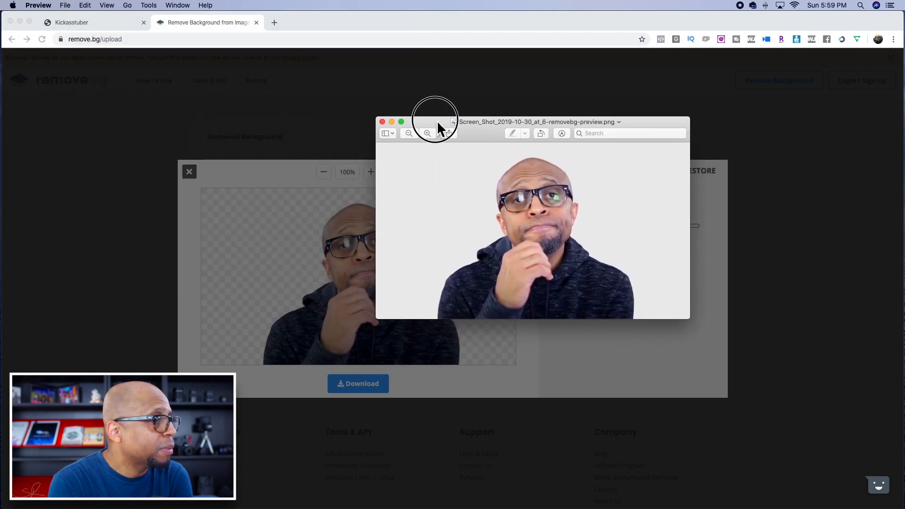
left_click(382, 122)
left_click(117, 24)
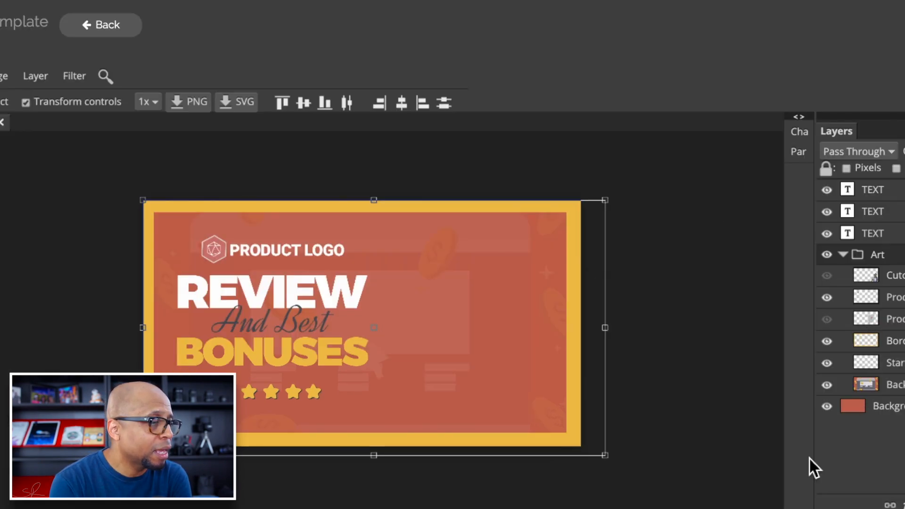
Step: Place the downloaded Screen_Shot removebg-preview PNG from Finder's Recents into the template's Art group, above the Cutout Image layer
mouse_move(708, 508)
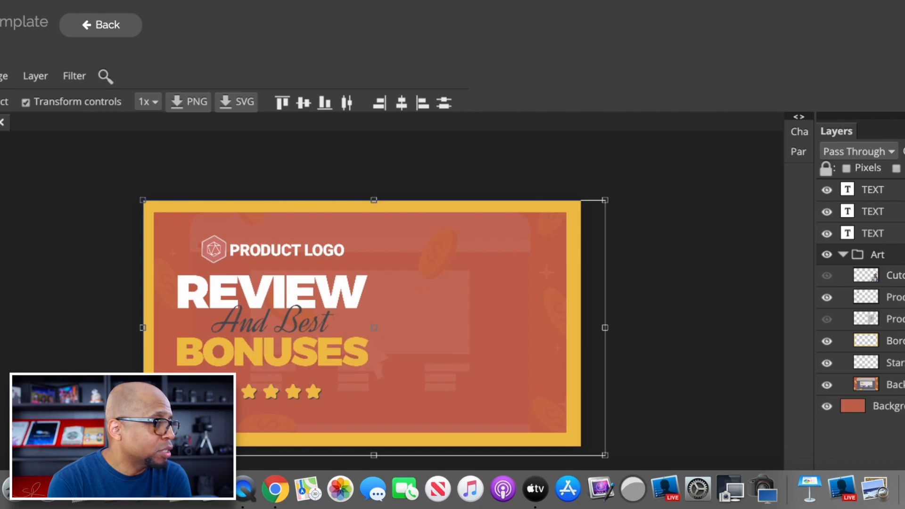
left_click(1, 489)
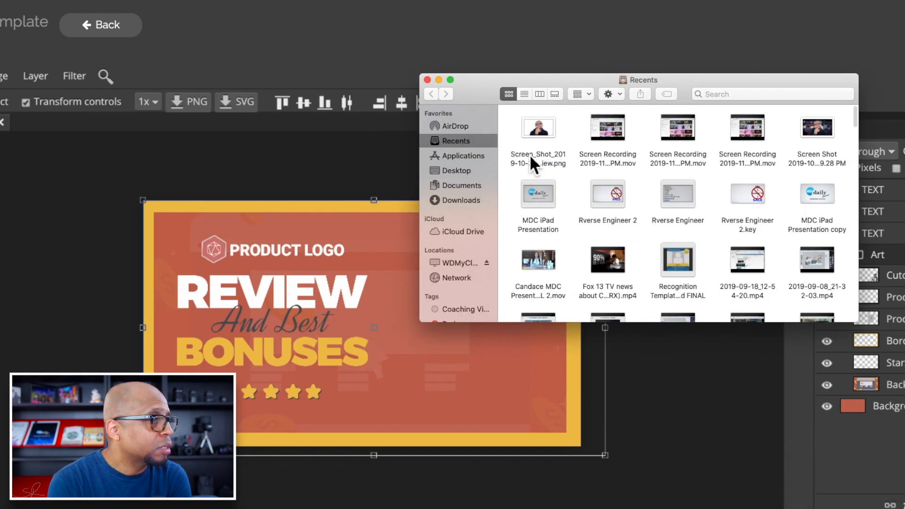
left_click_drag(479, 86, 383, 213)
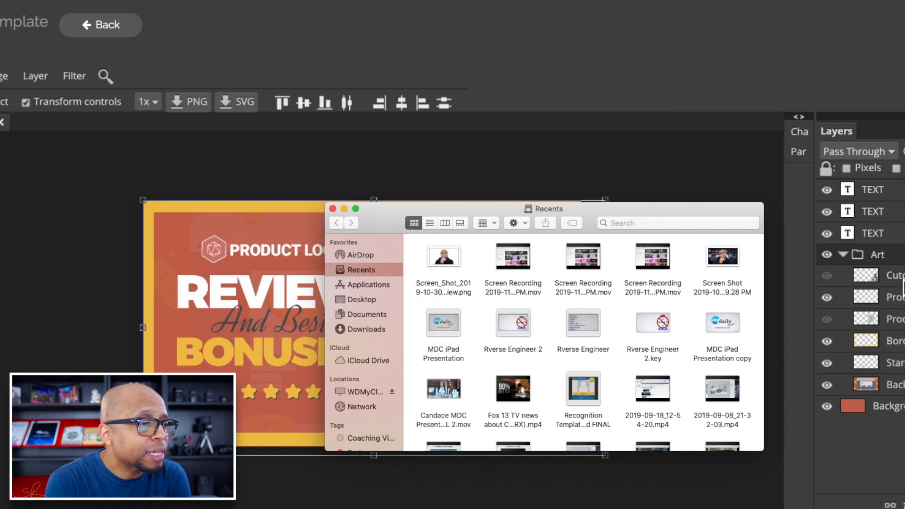
left_click_drag(444, 259, 863, 274)
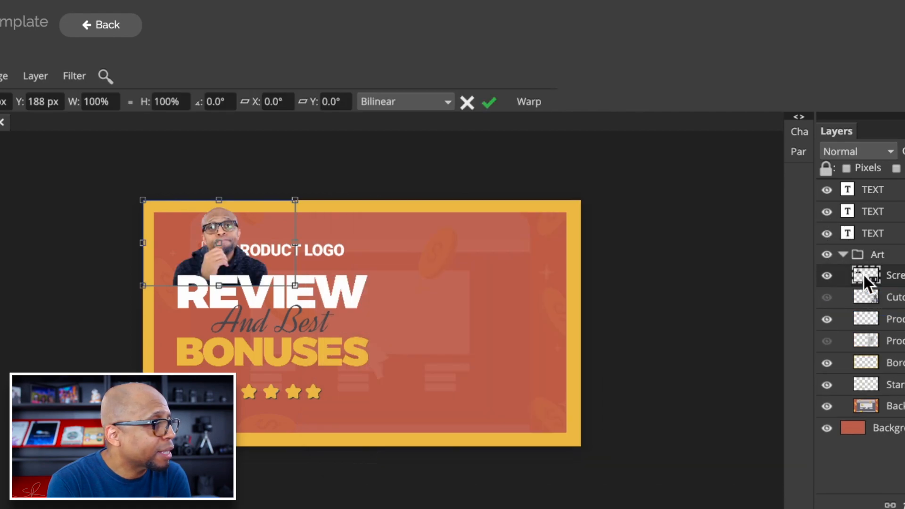
Step: Move the placed cutout to the right half of the thumbnail and enlarge it proportionally to 254% width and height
left_click_drag(233, 247, 451, 306)
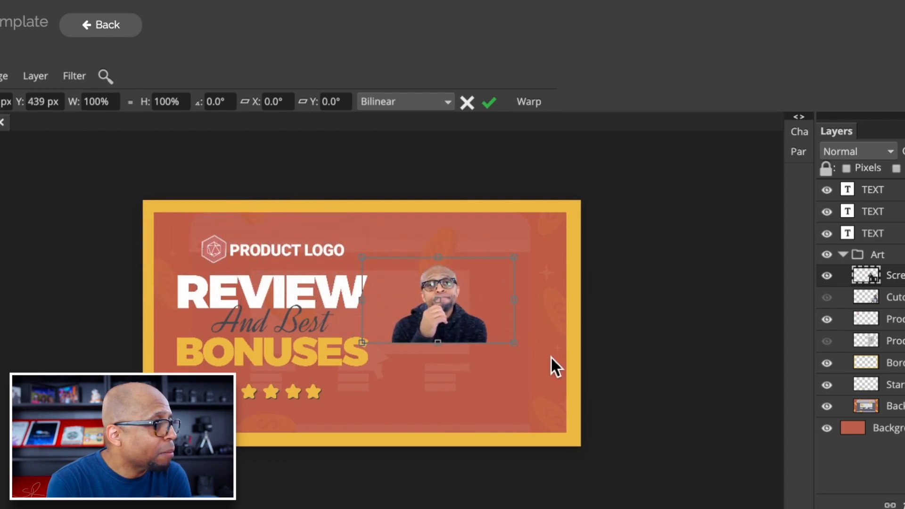
left_click_drag(513, 348, 648, 446)
left_click_drag(361, 257, 216, 229)
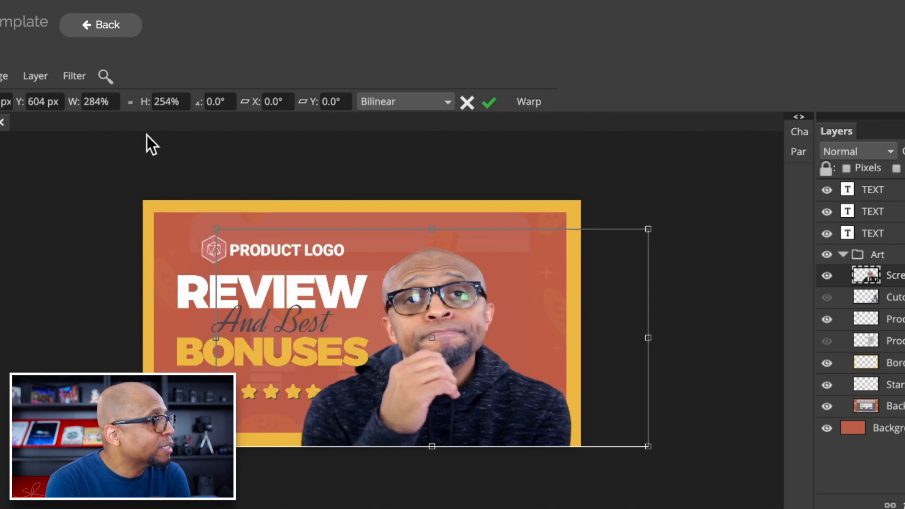
left_click(132, 105)
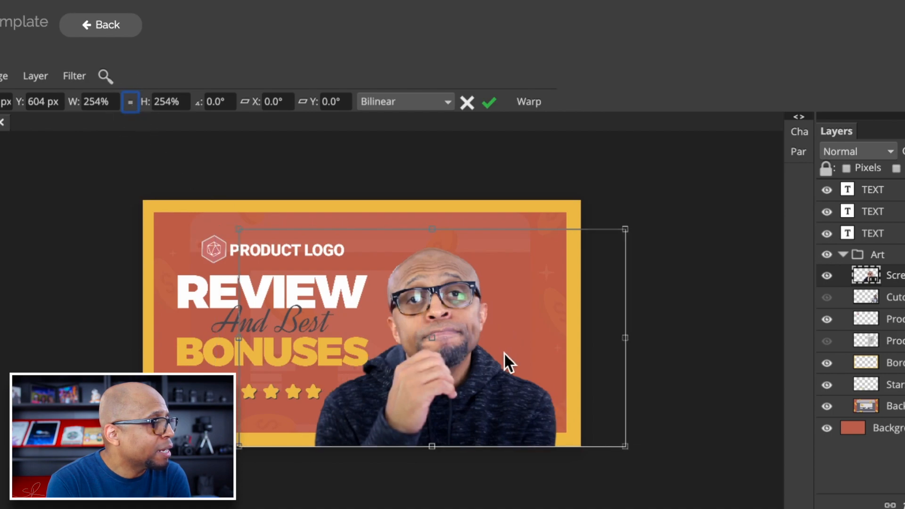
Step: Enlarge the cutout to 311% width and height, shift it toward the thumbnail's right edge, and apply the transform
left_click_drag(239, 231, 156, 169)
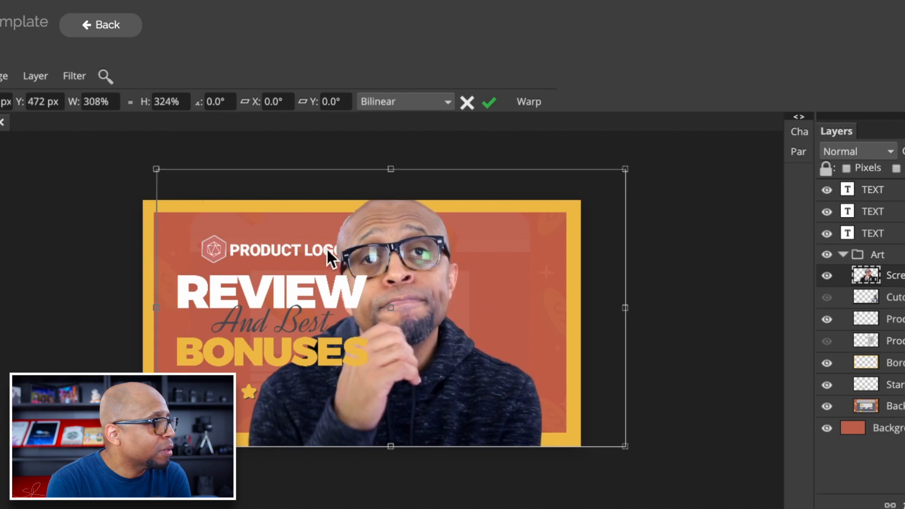
left_click_drag(257, 193, 329, 196)
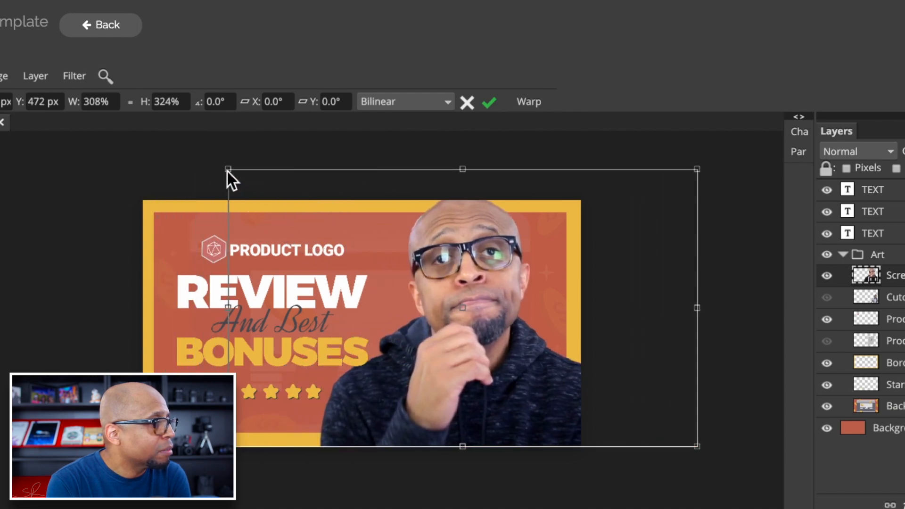
left_click_drag(228, 169, 240, 180)
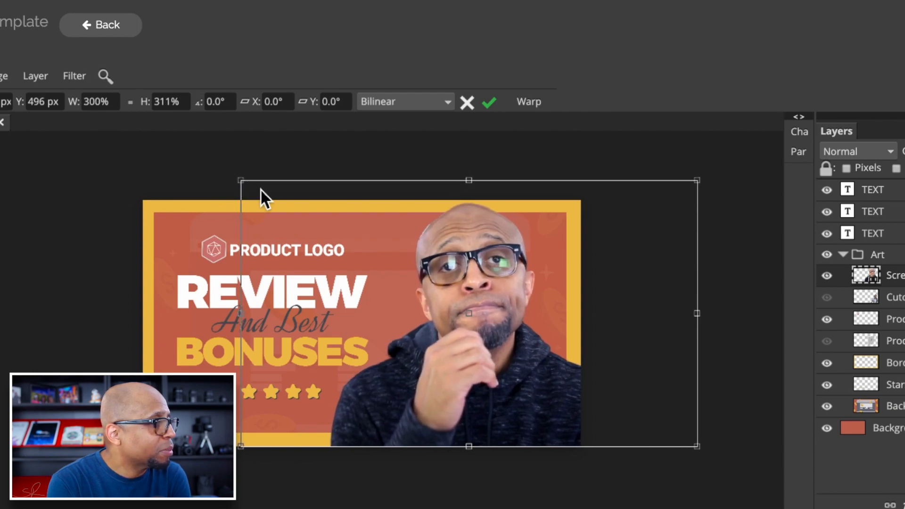
left_click(132, 106)
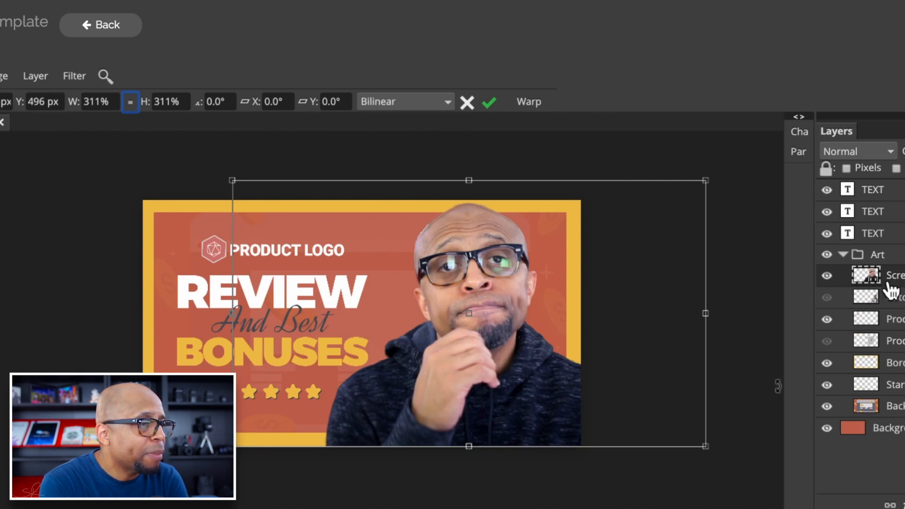
key("Return")
Step: Check the new cutout layer's visibility, then add an outside Stroke to it in its layer style settings
left_click(837, 281)
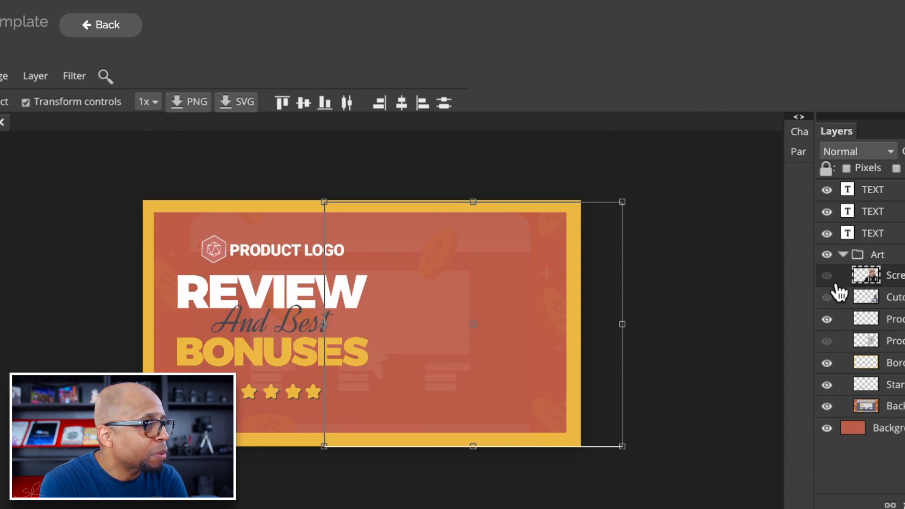
left_click(836, 281)
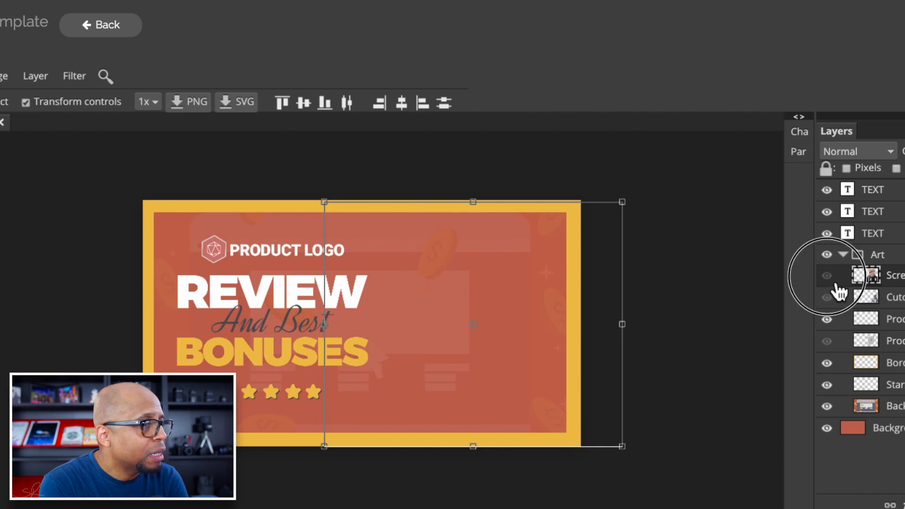
right_click(864, 283)
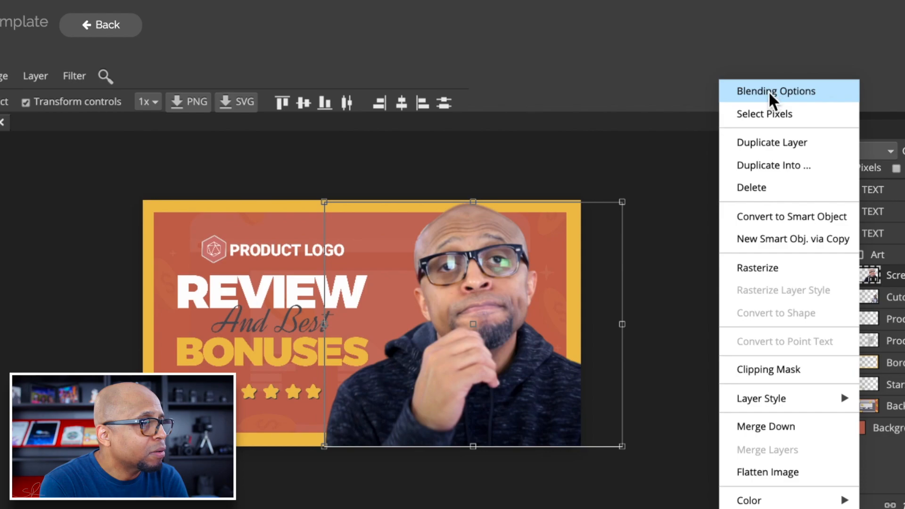
left_click(790, 94)
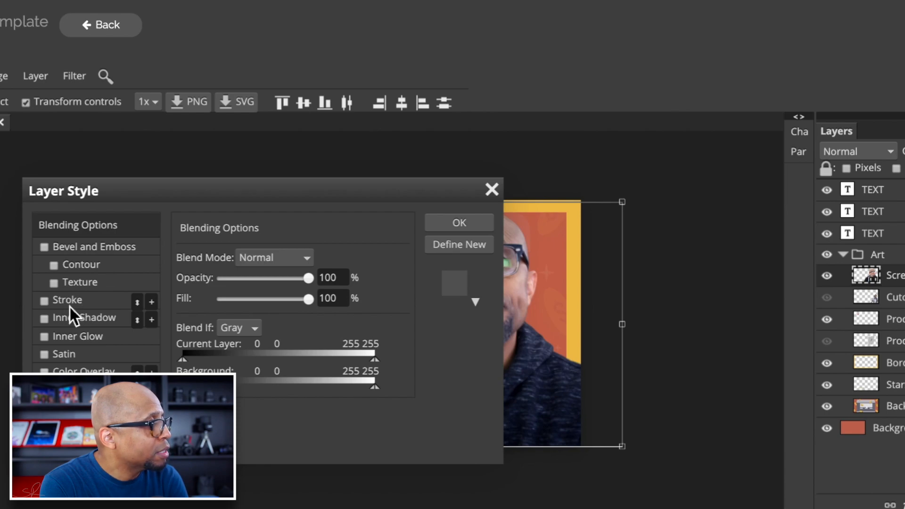
left_click(72, 302)
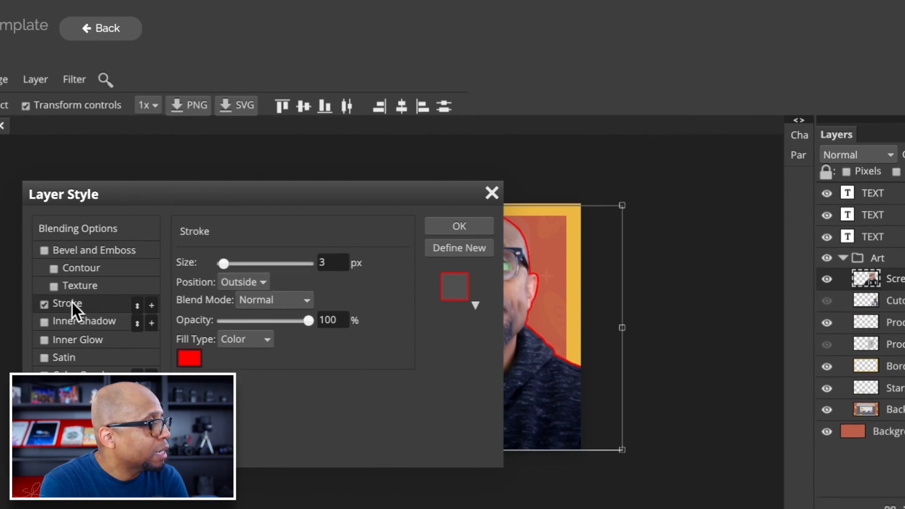
Step: Color the cutout's stroke with the border's yellow (efbf4a), set its size to 9 px, and apply the style
left_click(197, 367)
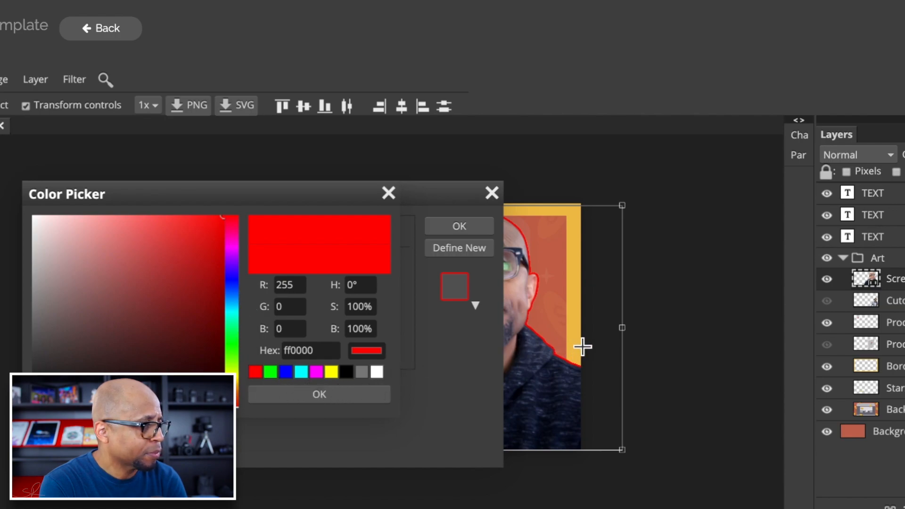
left_click(581, 296)
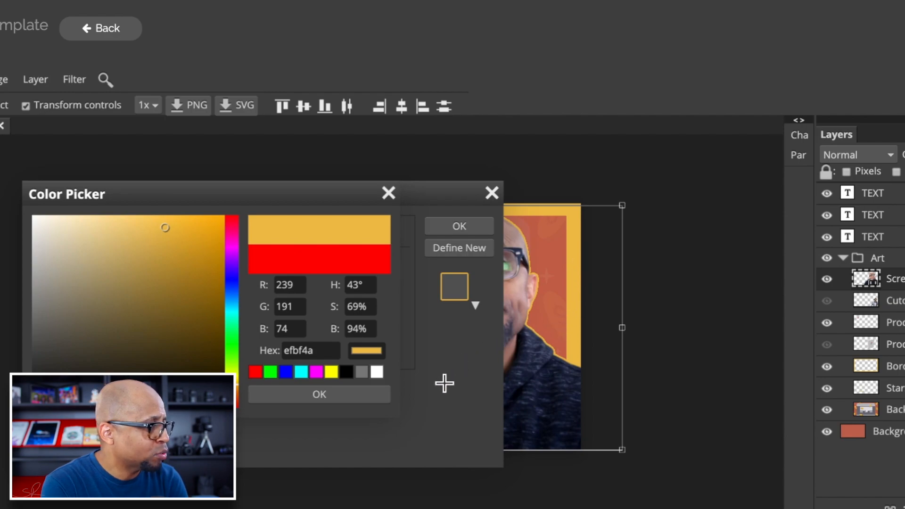
left_click(341, 394)
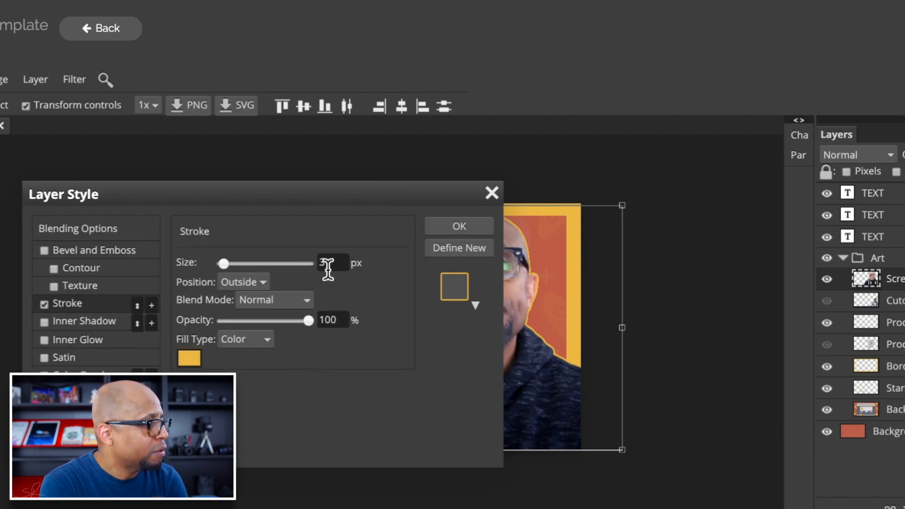
left_click_drag(227, 266, 231, 265)
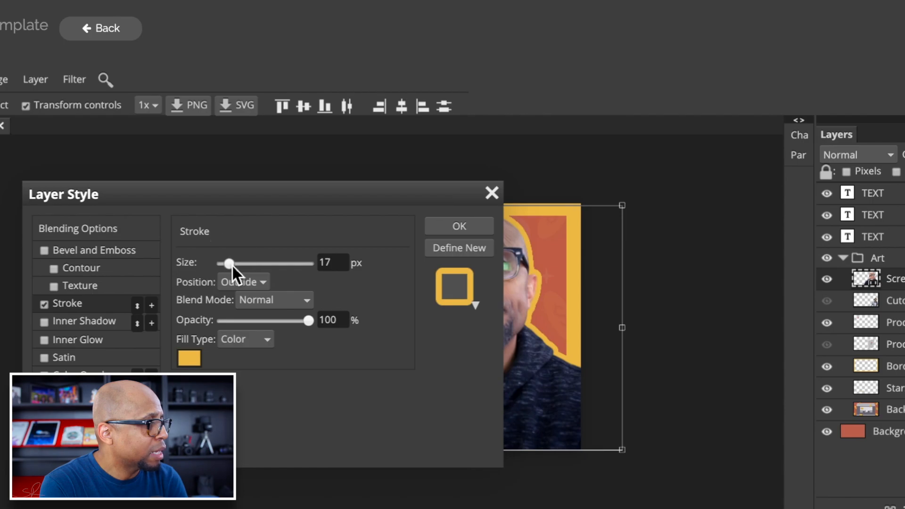
left_click_drag(233, 265, 228, 264)
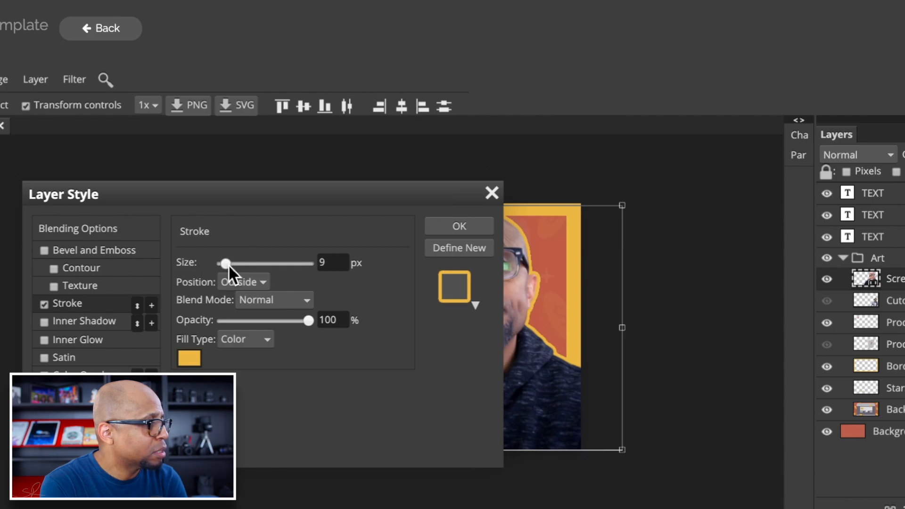
left_click(468, 228)
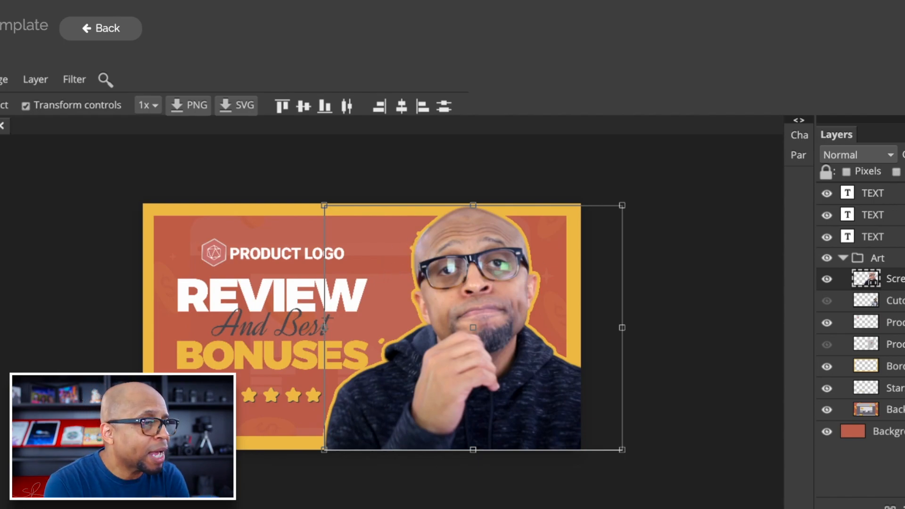
Step: Change the cutout's stroke color to white (ffffff) and apply the layer style
right_click(867, 282)
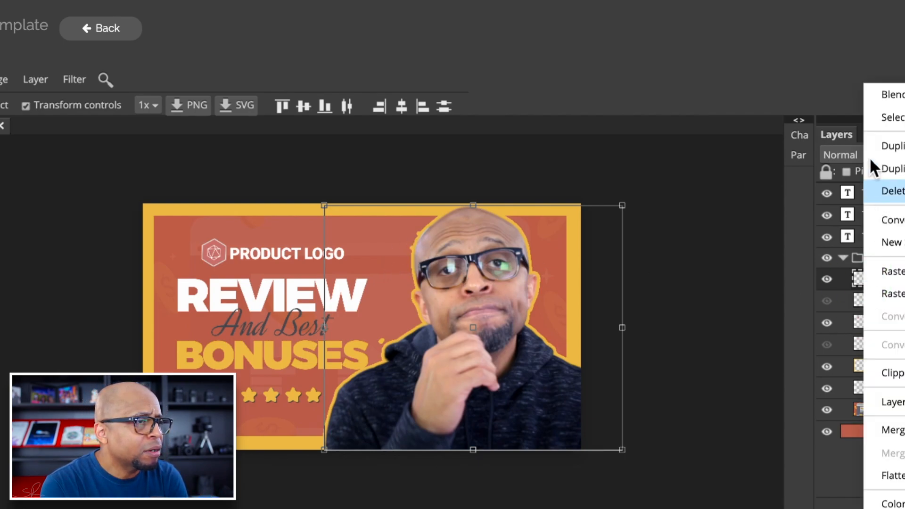
left_click(890, 96)
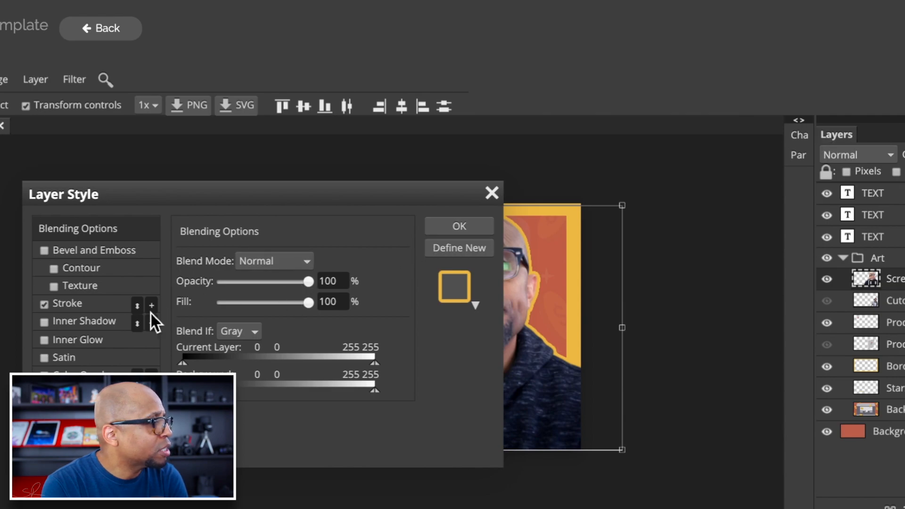
left_click(71, 306)
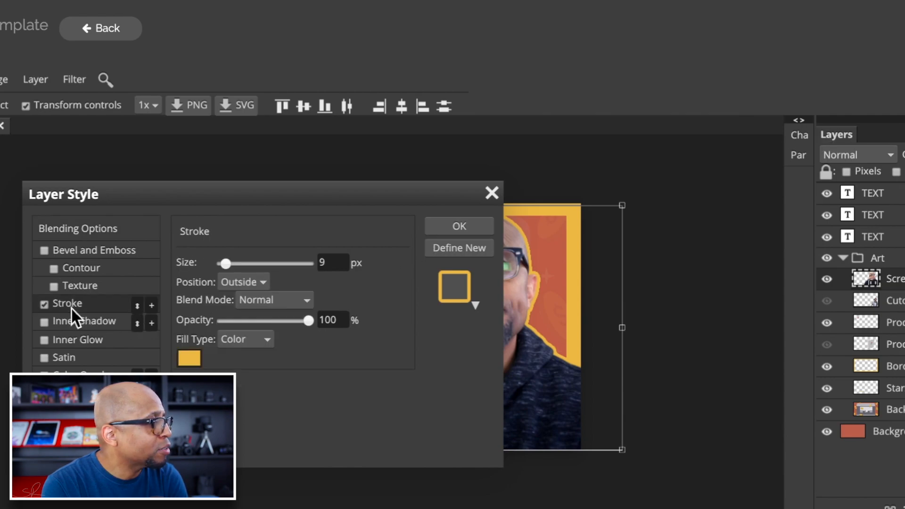
left_click(189, 358)
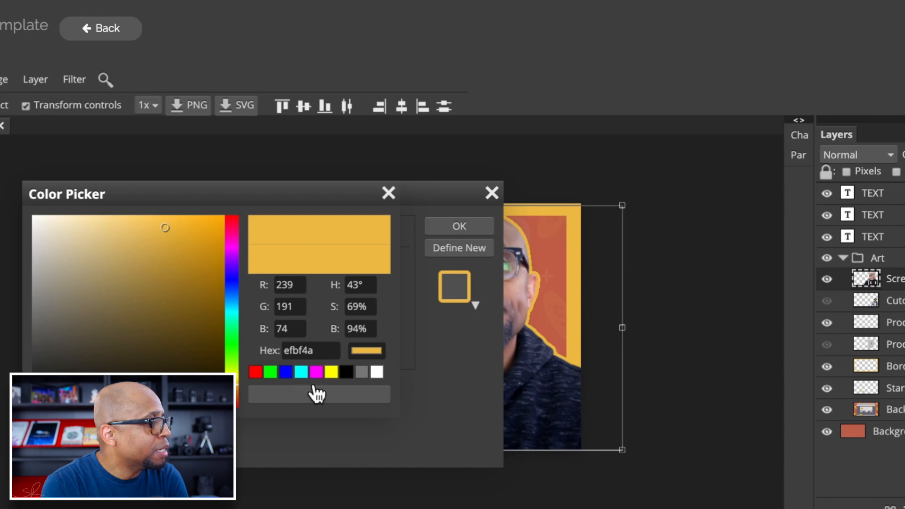
left_click(377, 372)
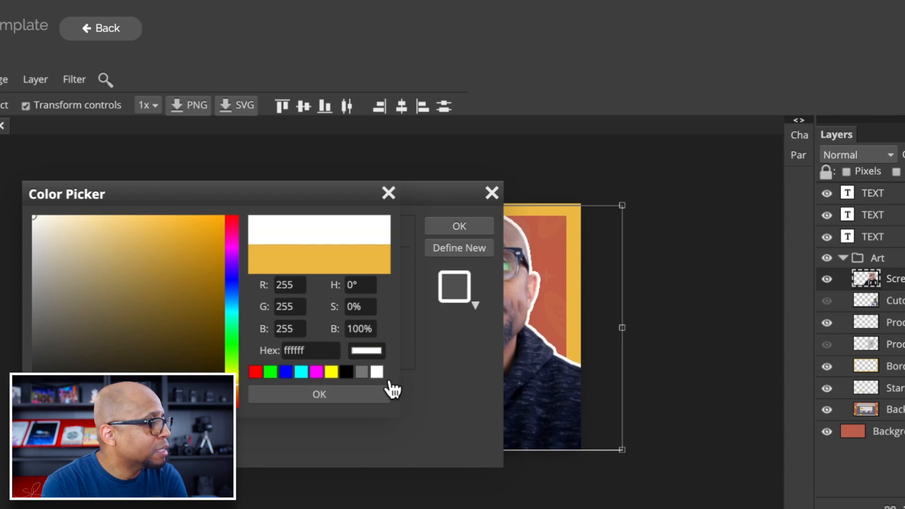
left_click(355, 396)
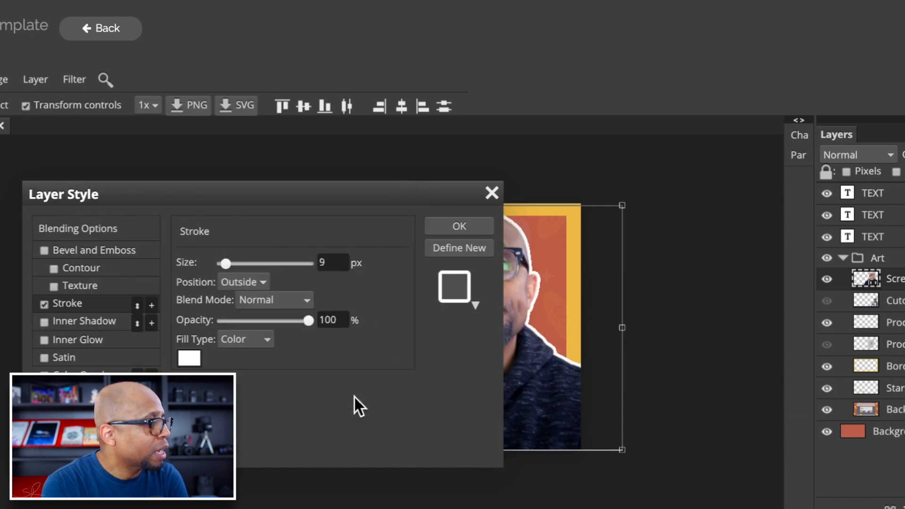
left_click(468, 230)
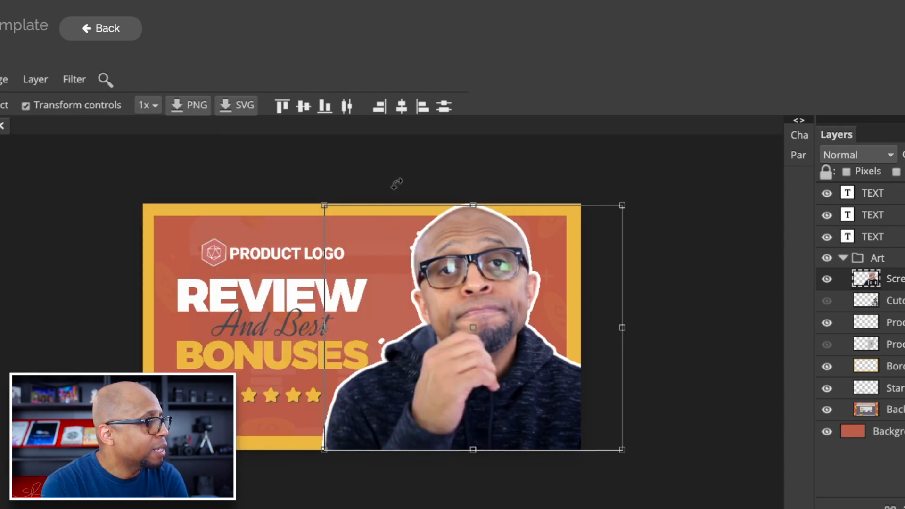
Step: Identify the text layers by toggling their visibility, and replace the REVIEW headline with "YOUTUBE"
left_click(878, 434)
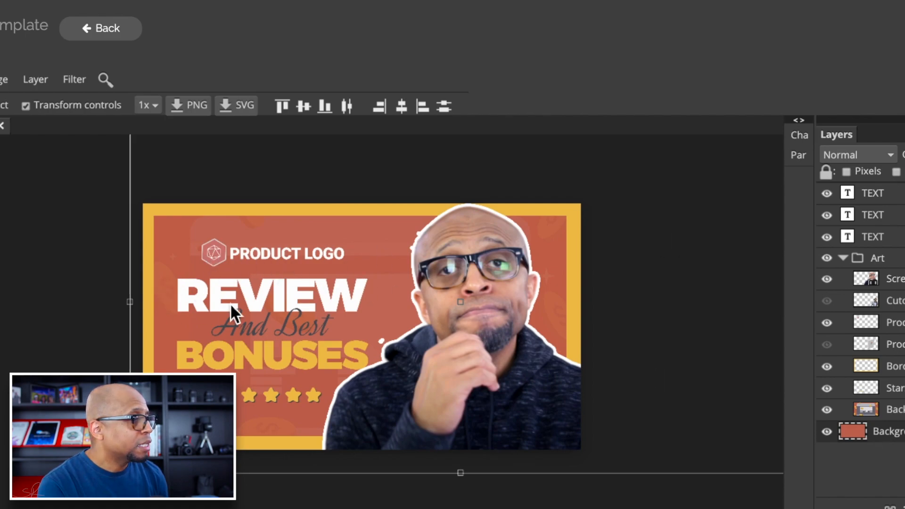
double_click(855, 200)
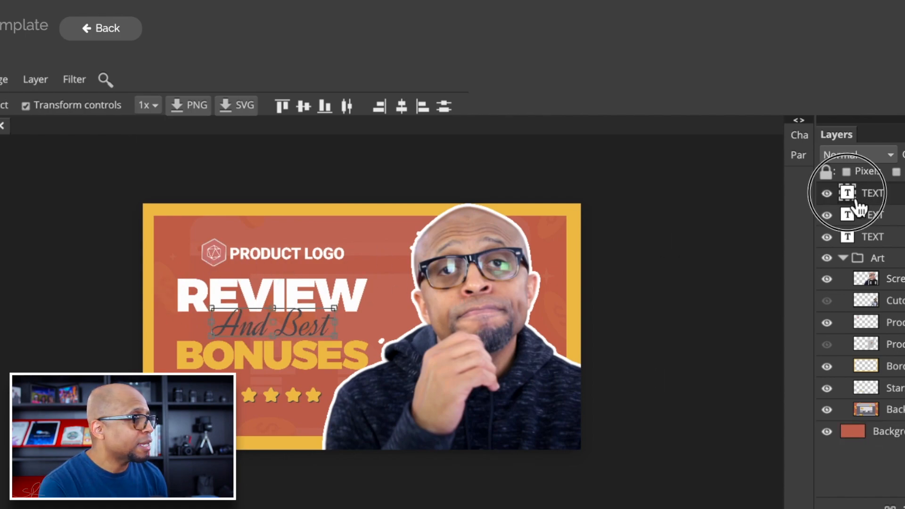
left_click(842, 198)
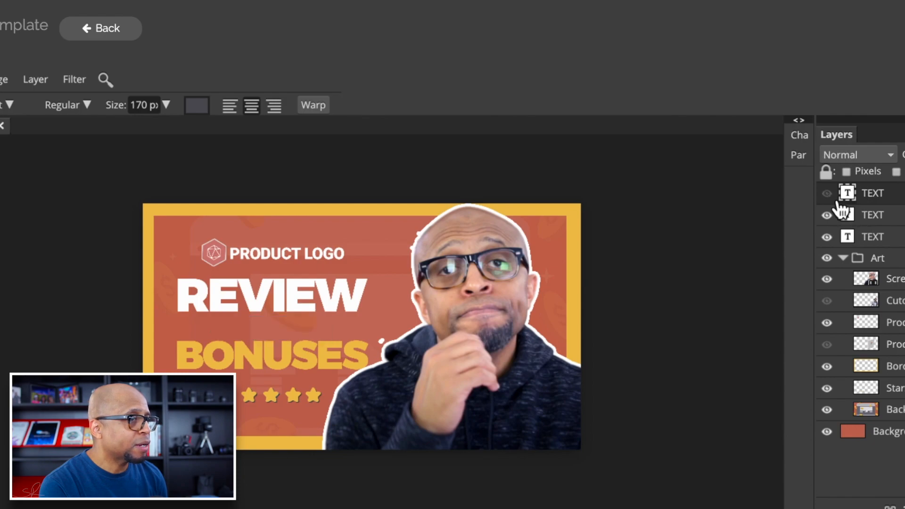
left_click(826, 214)
left_click(826, 215)
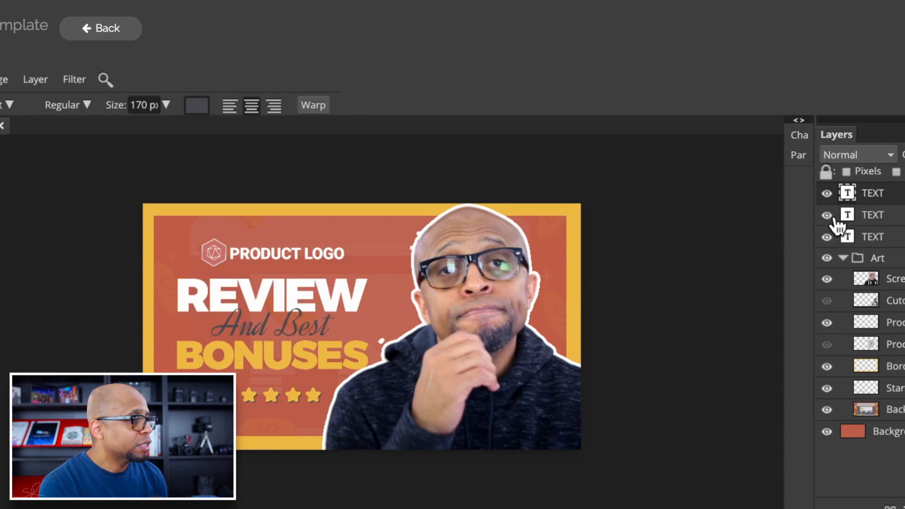
double_click(862, 222)
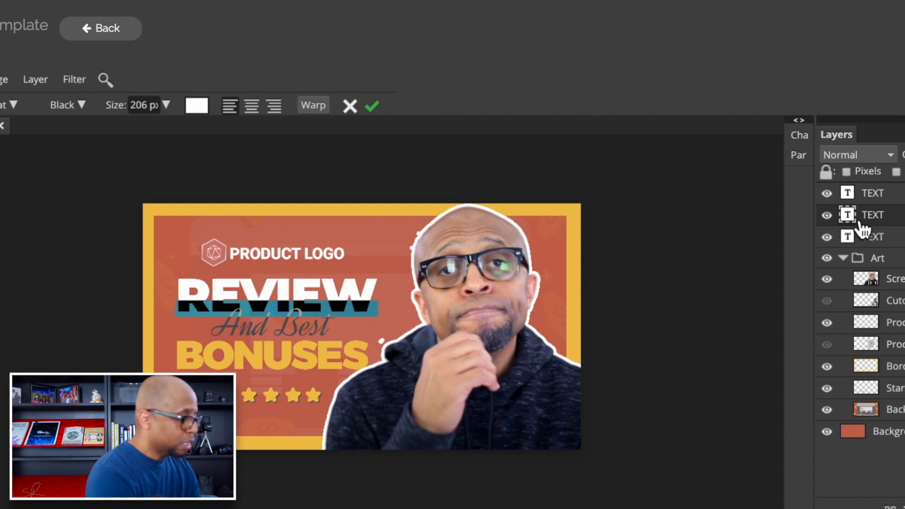
type("YOU")
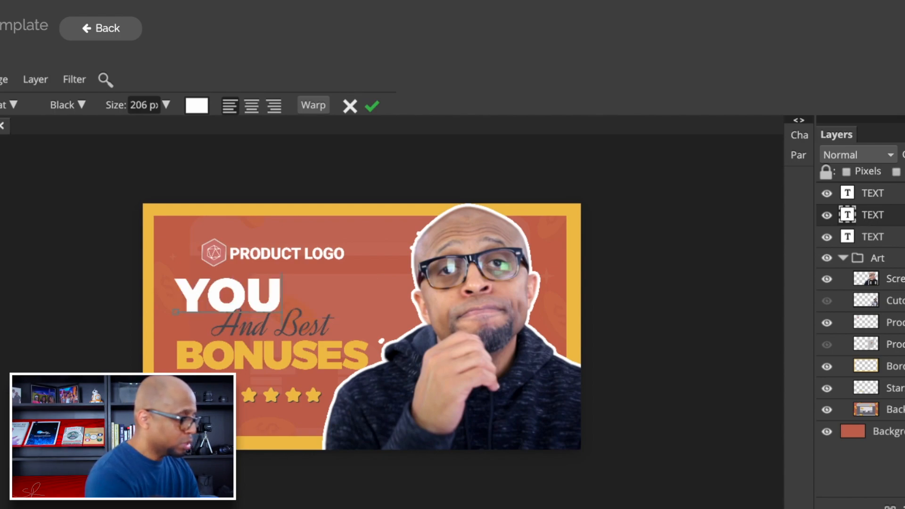
type("TUBE")
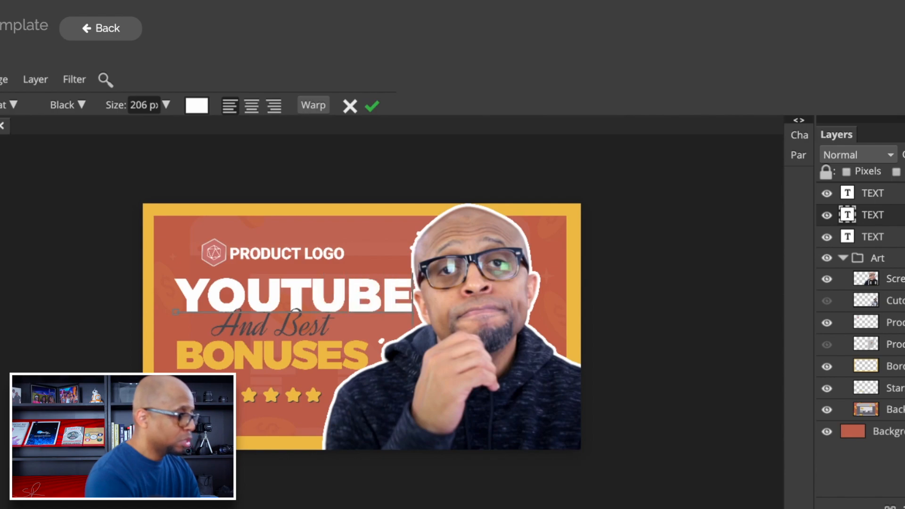
Step: Replace the script text "And Best" with "Thumbnail"
double_click(855, 198)
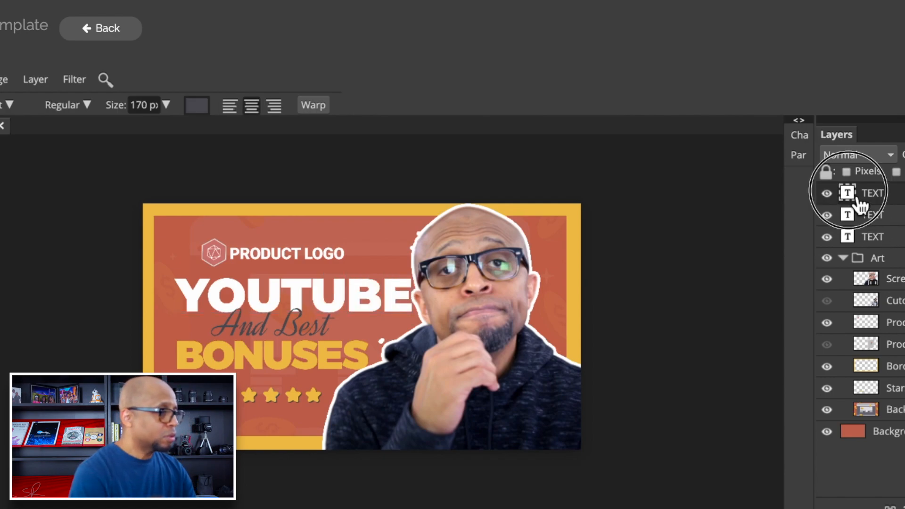
type("Thu")
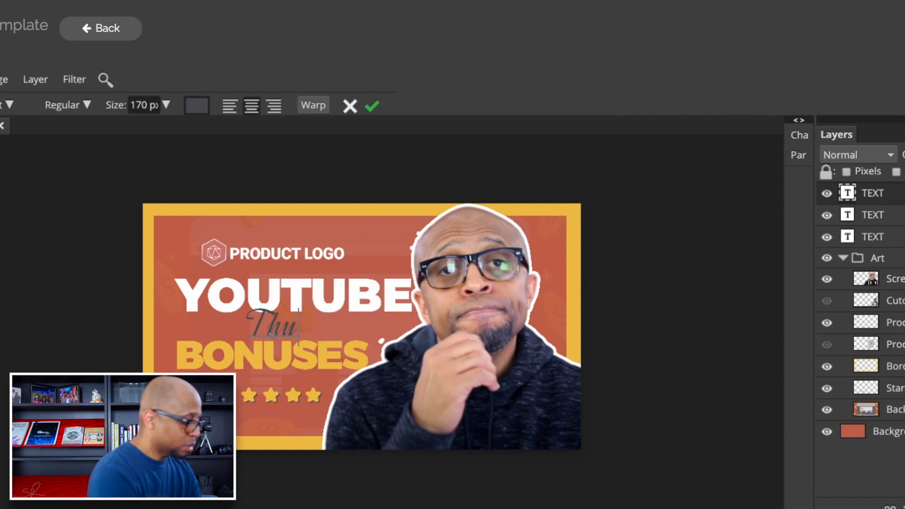
type("mb")
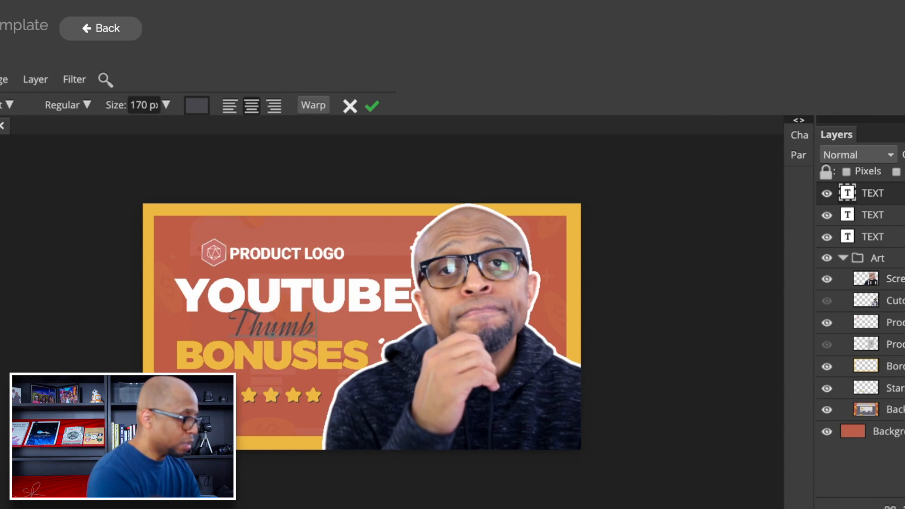
type("nail")
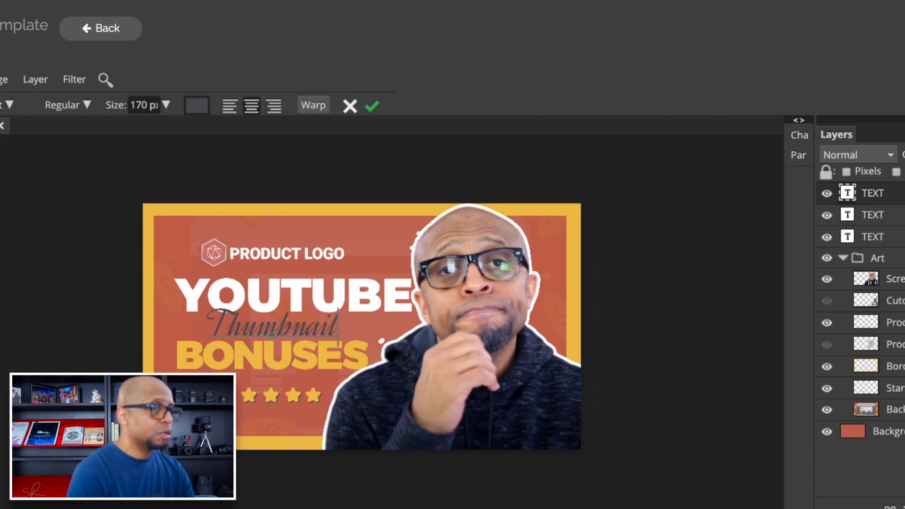
Step: Replace the yellow BONUSES text with "TRAINAING" and commit the edit
double_click(855, 241)
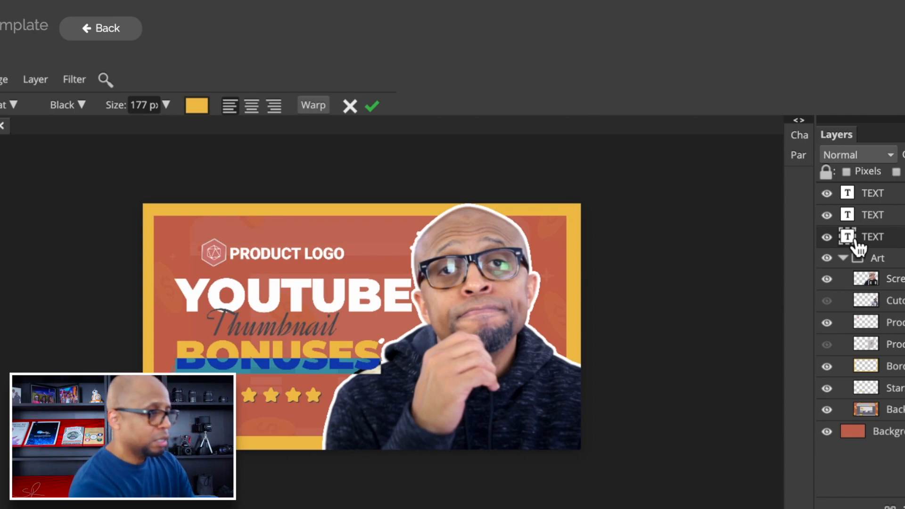
type("T")
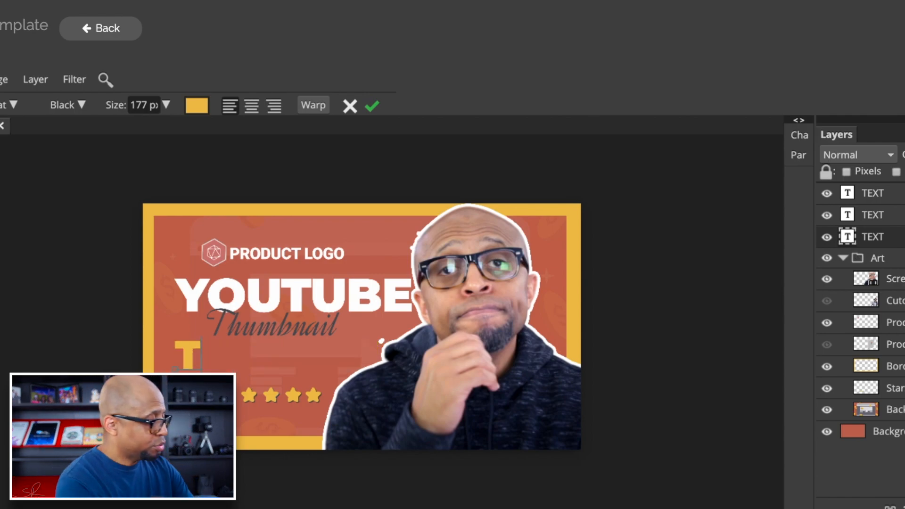
type("RAINAING")
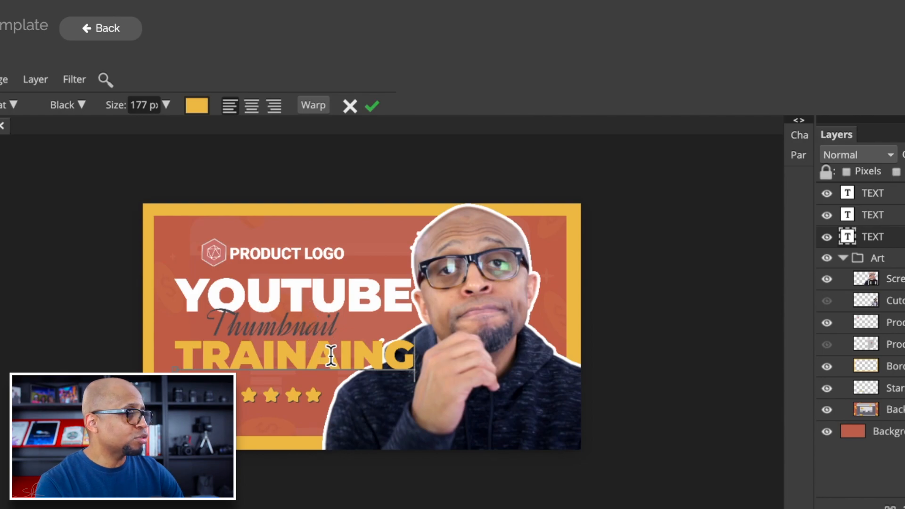
left_click(855, 244)
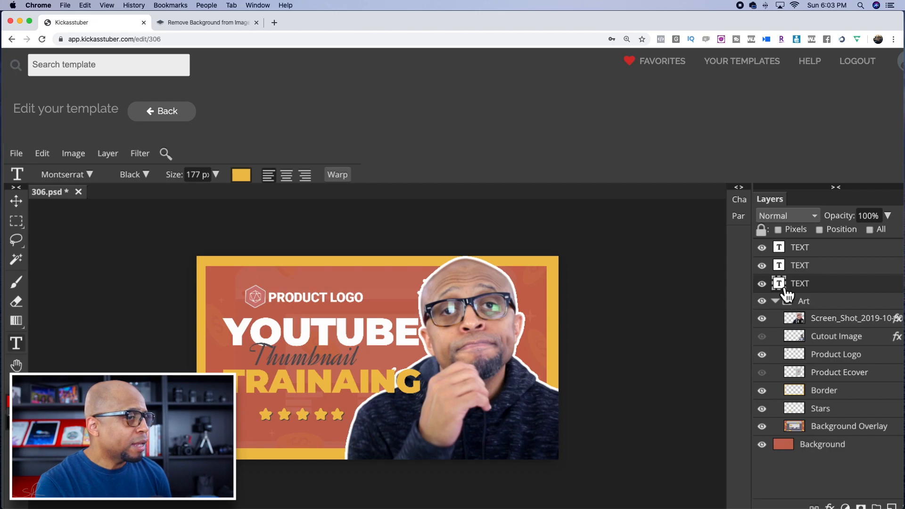
Step: Narrow the yellow TRAINAING text to 82% width and position it near the thumbnail's yellow border, clear of the cutout
double_click(779, 285)
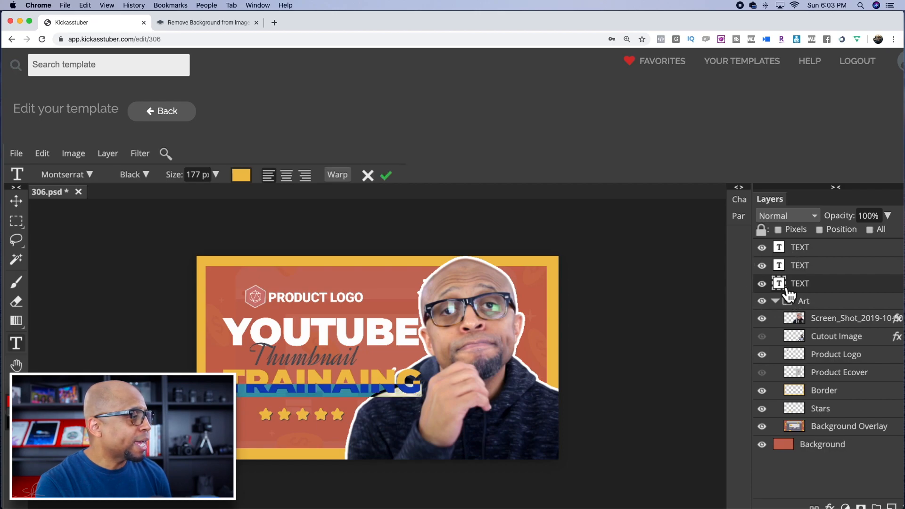
left_click(21, 202)
left_click_drag(422, 381, 344, 378)
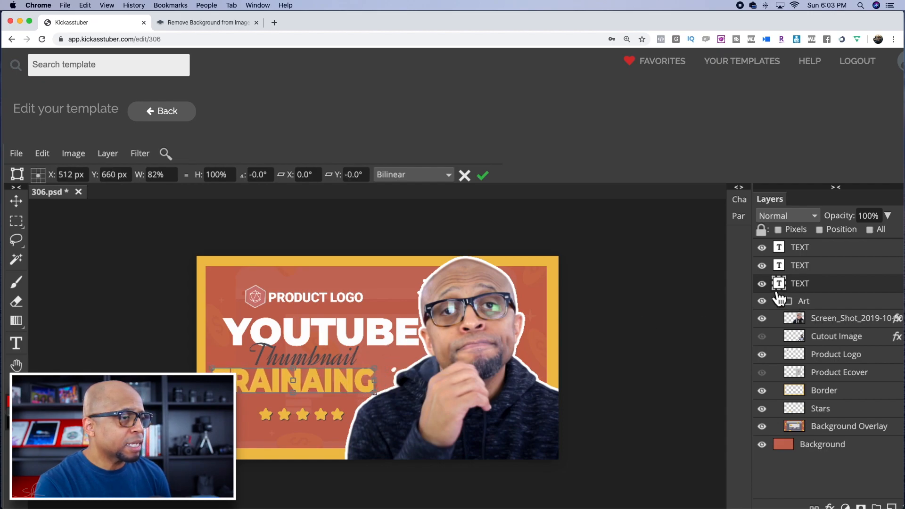
Step: Narrow the YOUTUBE headline to 85% width, align it above the yellow TRAINAING text, and apply the transform
double_click(781, 251)
left_click(781, 251)
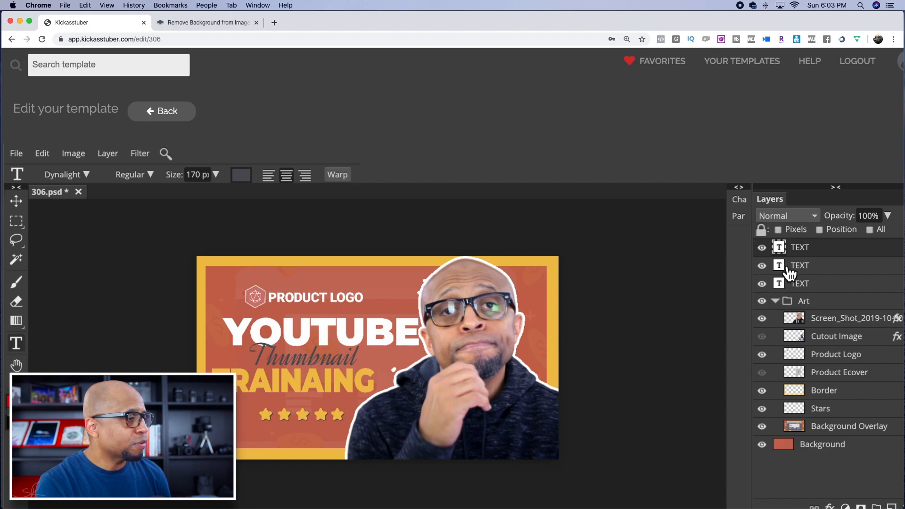
double_click(787, 269)
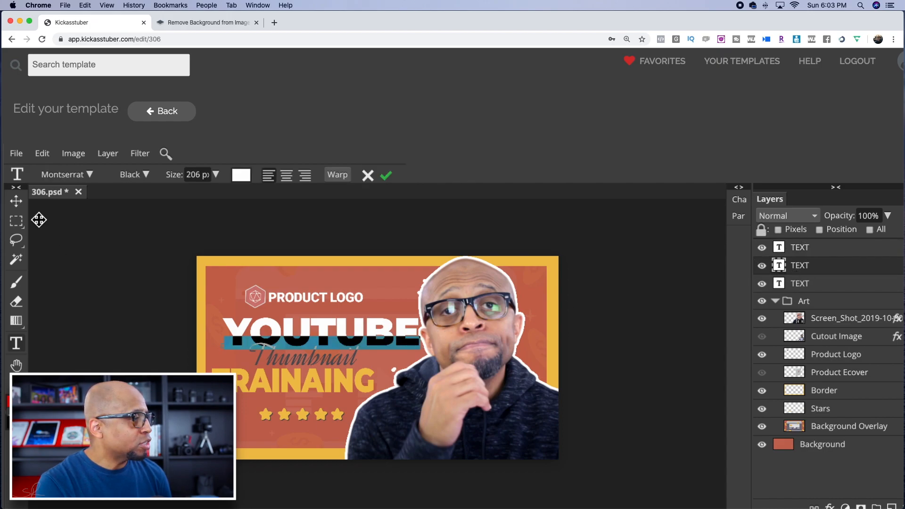
left_click(17, 201)
left_click_drag(418, 336, 390, 332)
left_click_drag(337, 327, 325, 327)
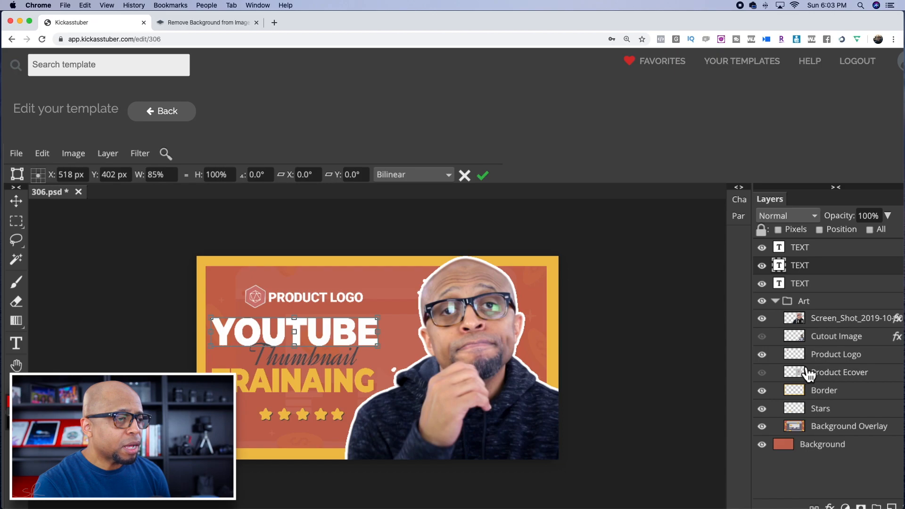
left_click(771, 357)
left_click(772, 357)
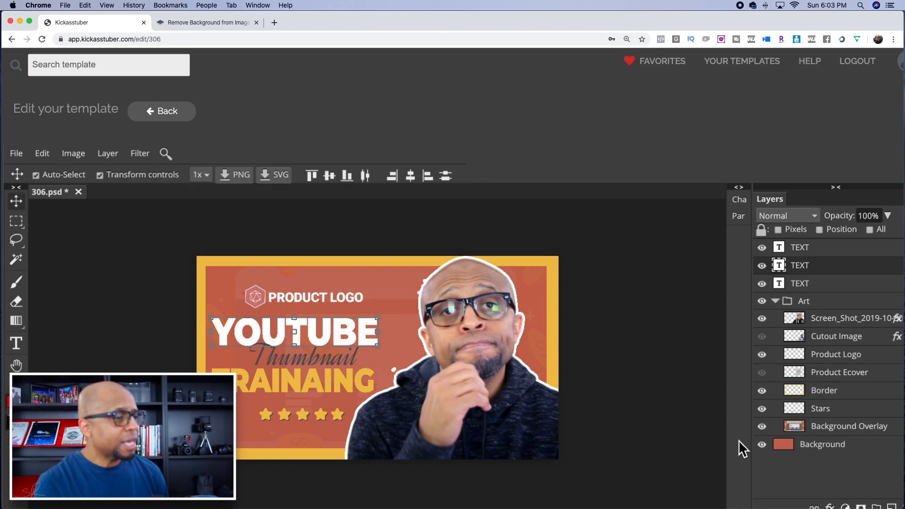
Step: Export the finished thumbnail as a PNG with the quality set to 99%
right_click(17, 221)
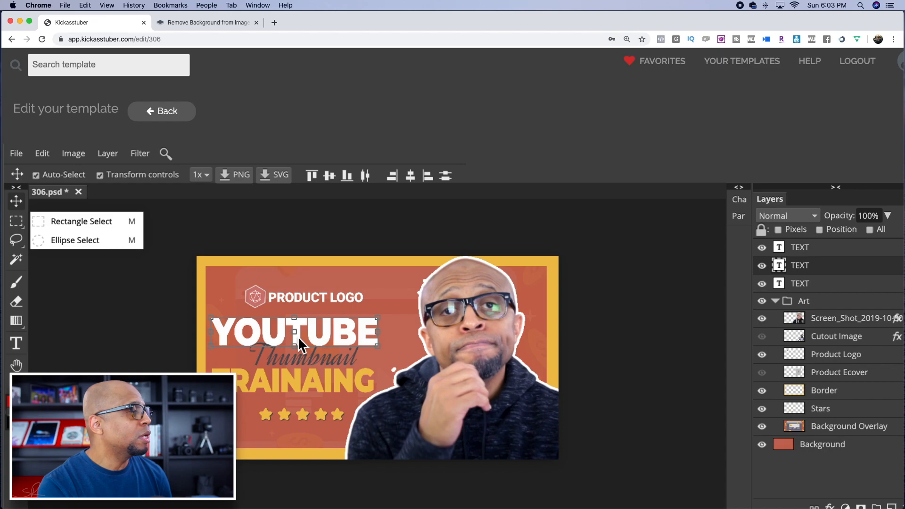
left_click(198, 231)
left_click(19, 155)
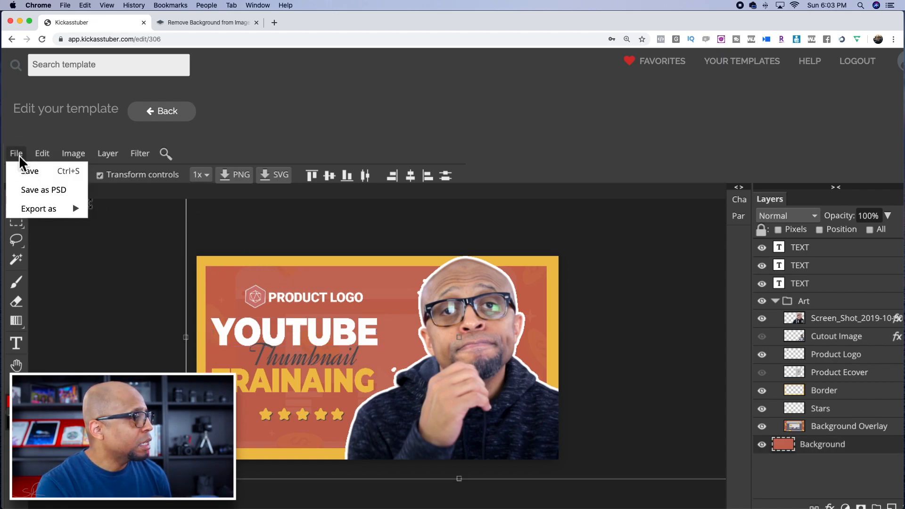
mouse_move(42, 207)
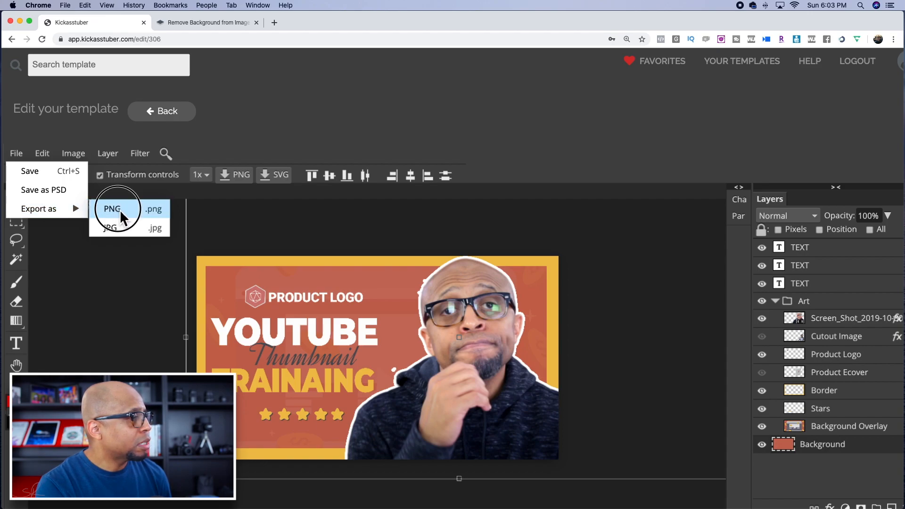
left_click(119, 210)
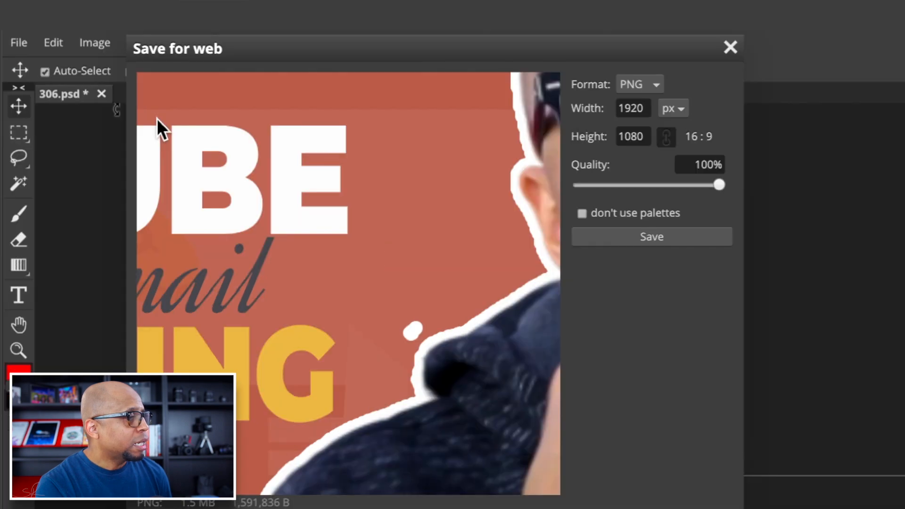
double_click(704, 170)
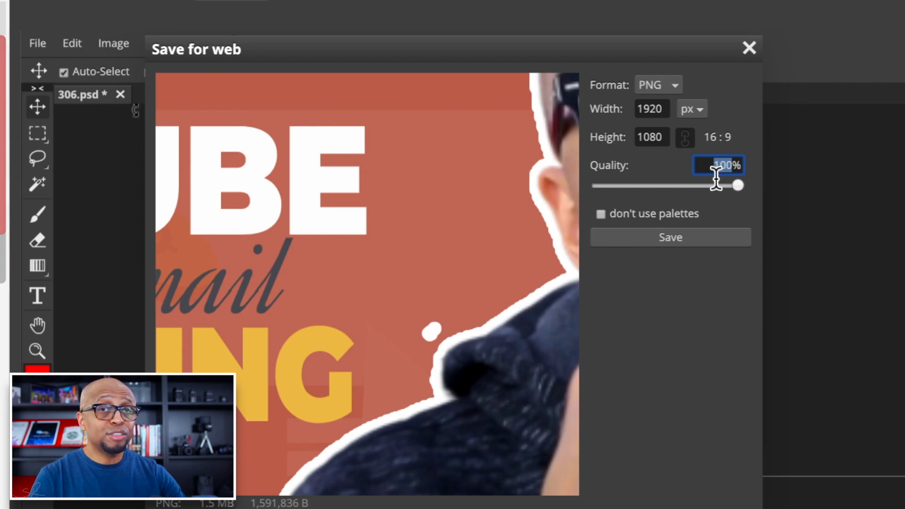
type("99")
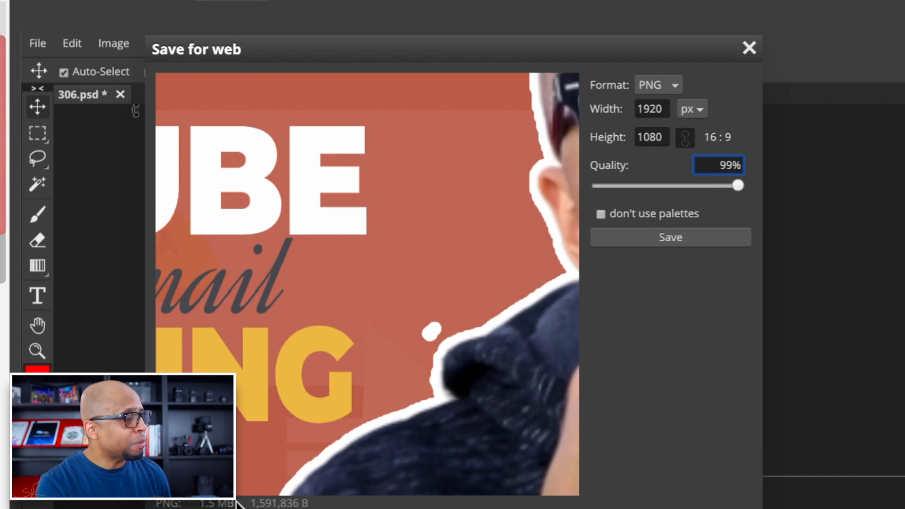
left_click(656, 242)
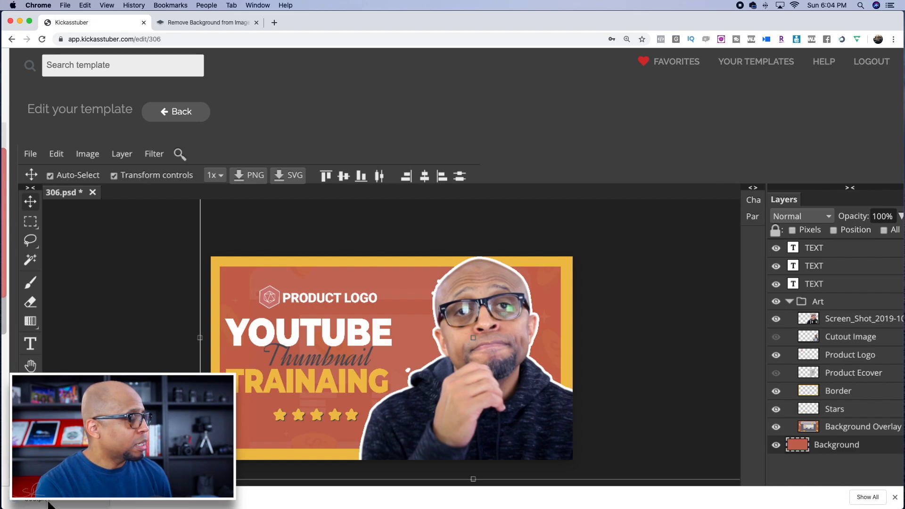
Step: Open the downloaded 306.png in Preview, inspect it at a reduced window size, and close it
left_click(49, 503)
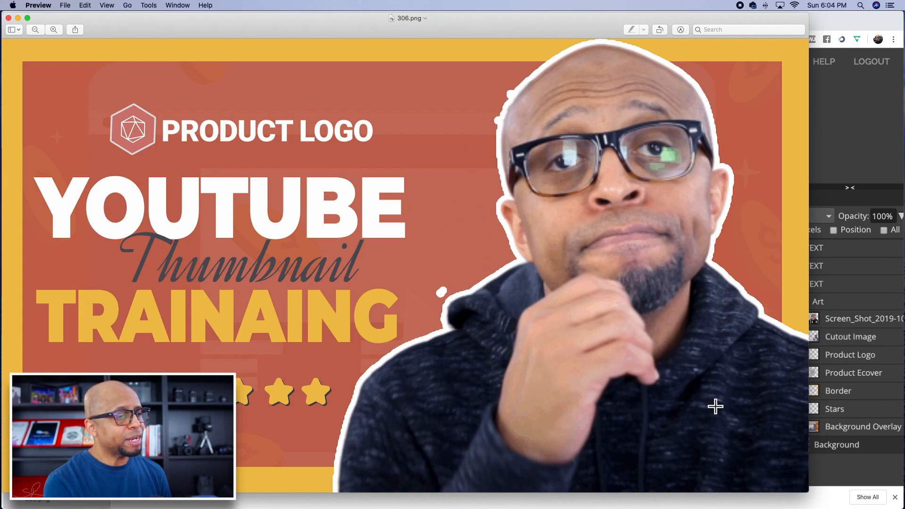
left_click_drag(800, 488, 532, 265)
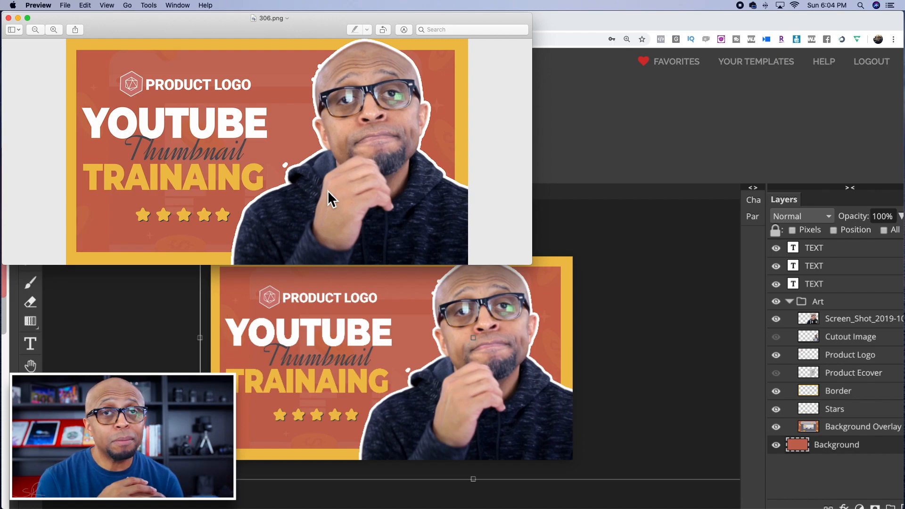
left_click(9, 18)
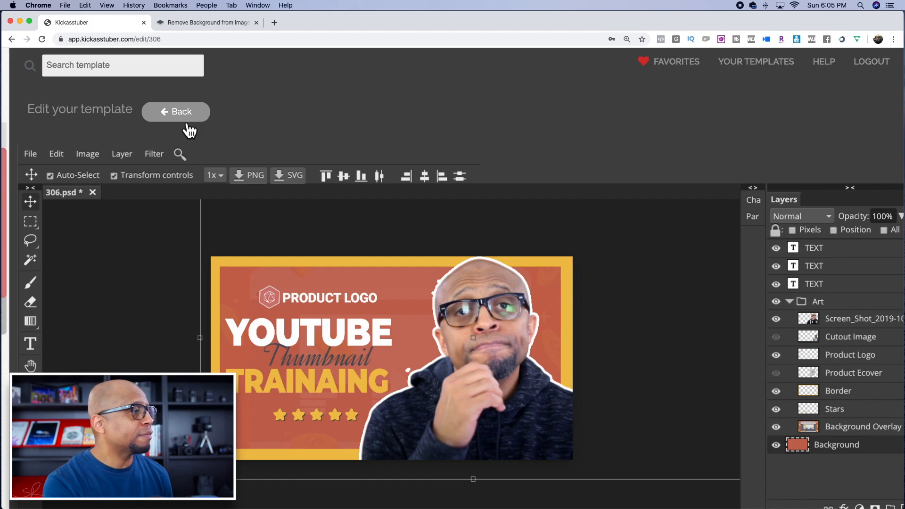
Step: Leave the template editor without saving the changes and open the Your Templates page
left_click(187, 118)
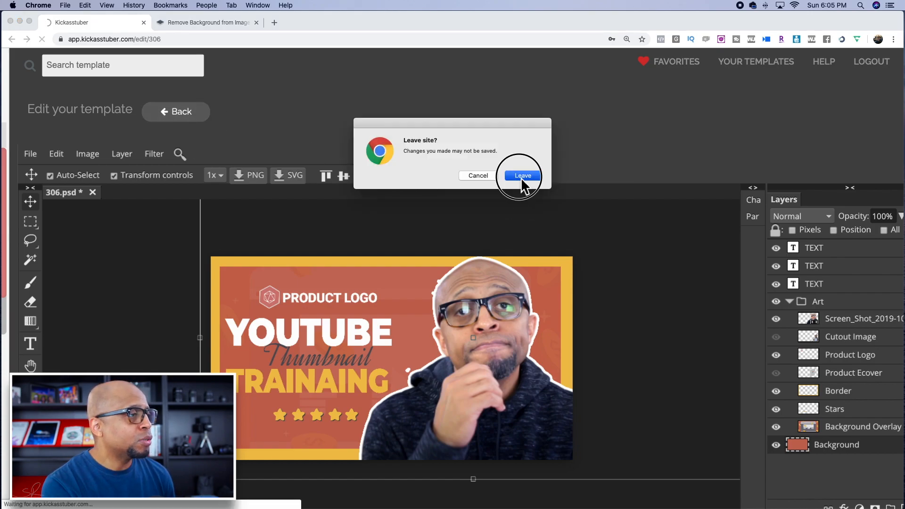
left_click(521, 177)
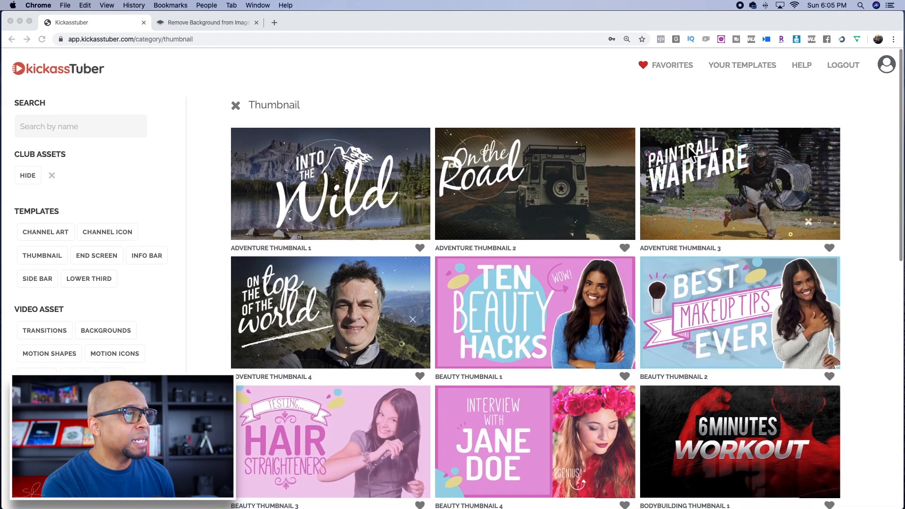
left_click(733, 70)
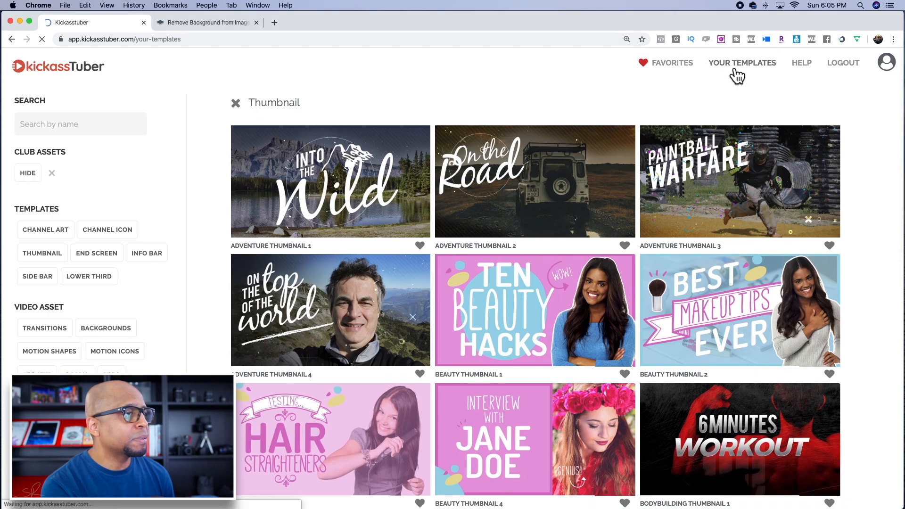
Step: Browse the previously edited thumbnails, loading more until the end of the list, and return to the start of the page
scroll(754, 278, "down", 2)
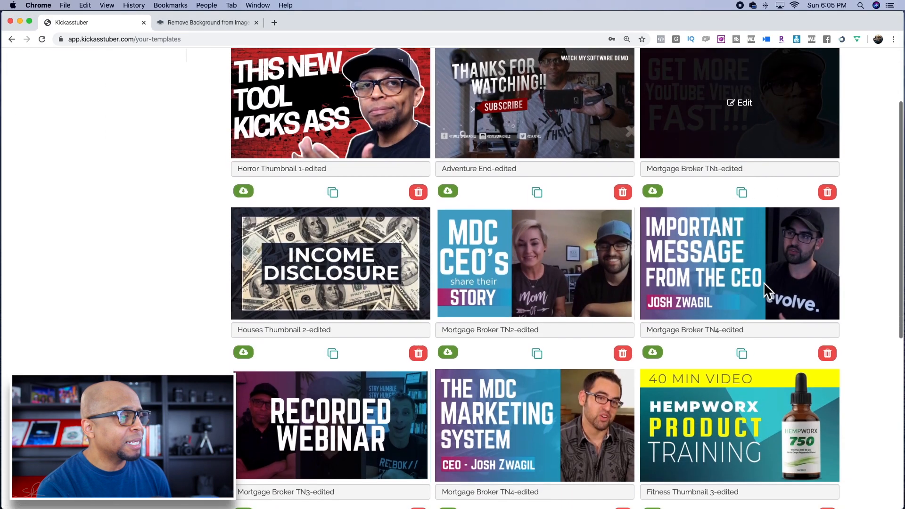
scroll(764, 282, "down", 7)
left_click(568, 443)
scroll(624, 445, "down", 7)
scroll(627, 443, "down", 5)
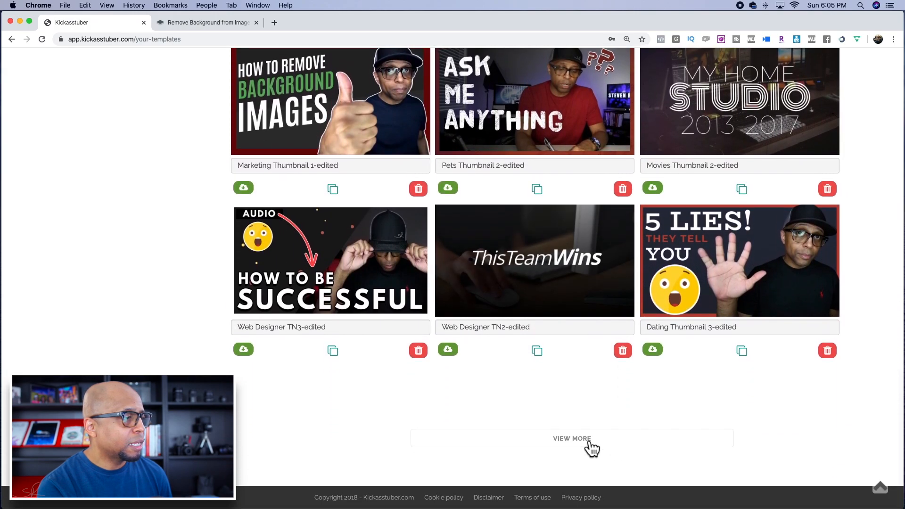
left_click(590, 445)
scroll(693, 440, "down", 3)
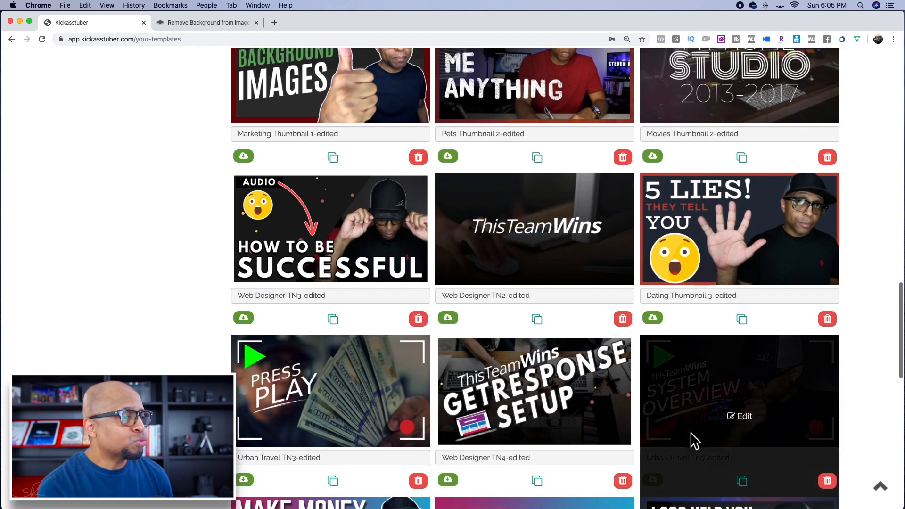
scroll(862, 419, "down", 7)
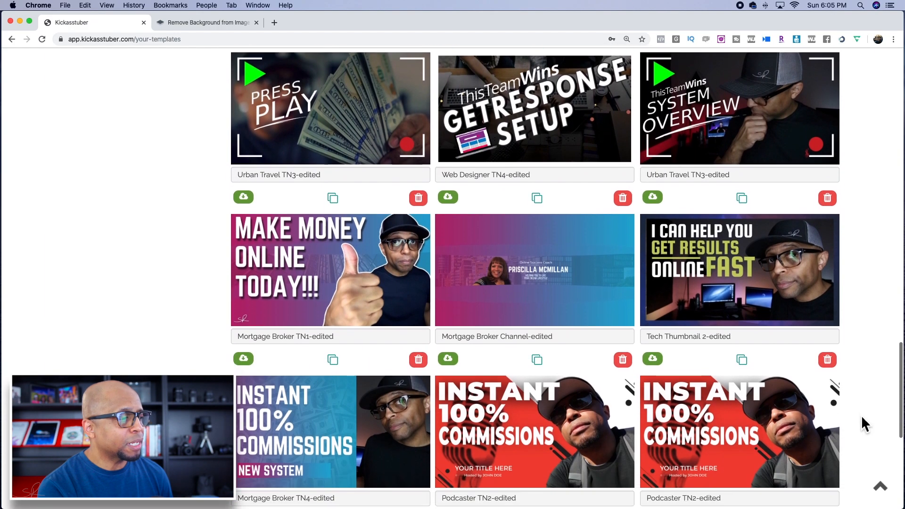
scroll(862, 417, "down", 5)
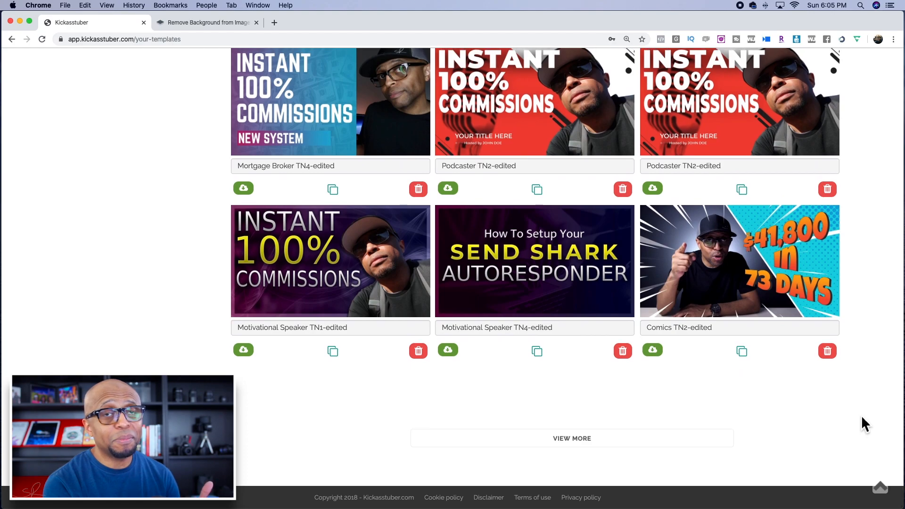
left_click(568, 441)
scroll(565, 438, "down", 2)
scroll(564, 436, "down", 10)
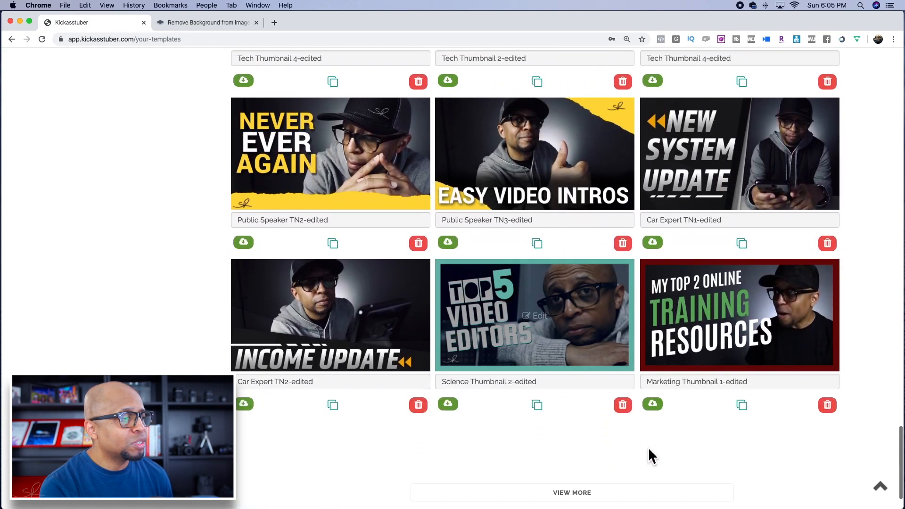
scroll(616, 445, "down", 2)
left_click(591, 444)
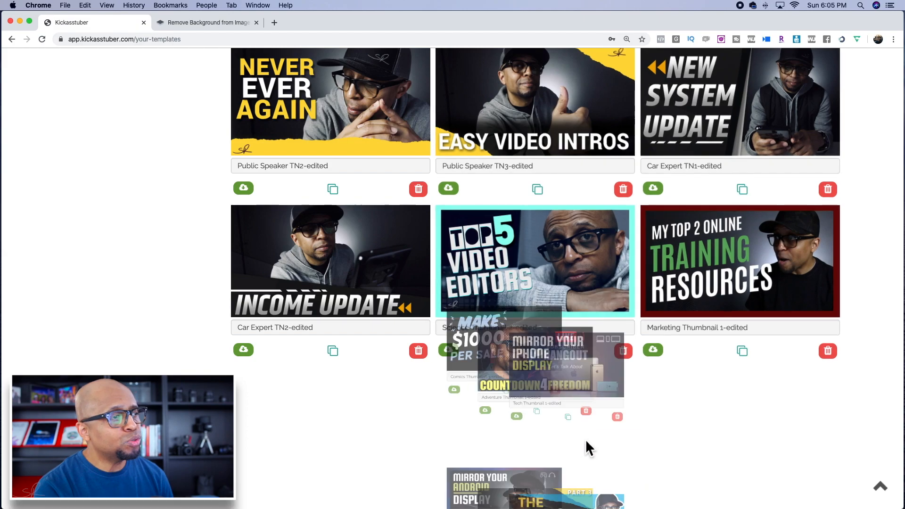
scroll(843, 410, "down", 1)
scroll(851, 416, "down", 10)
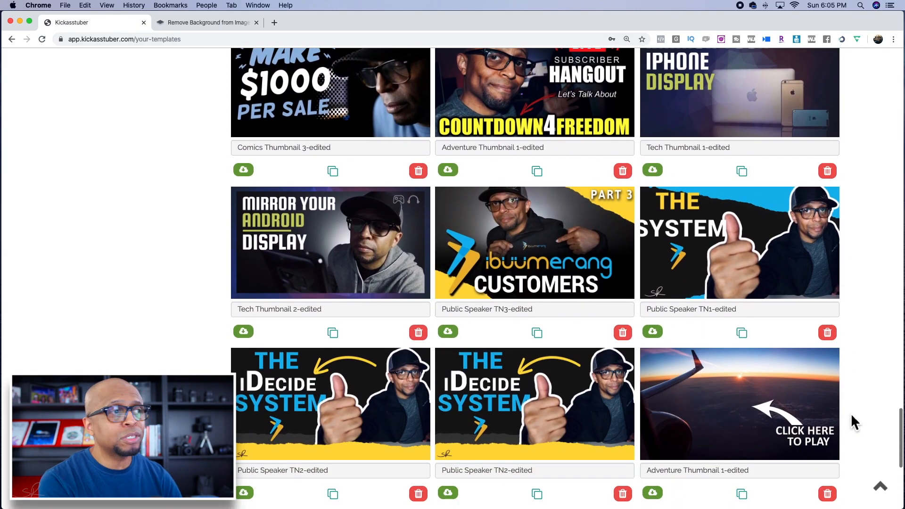
scroll(852, 416, "up", 5)
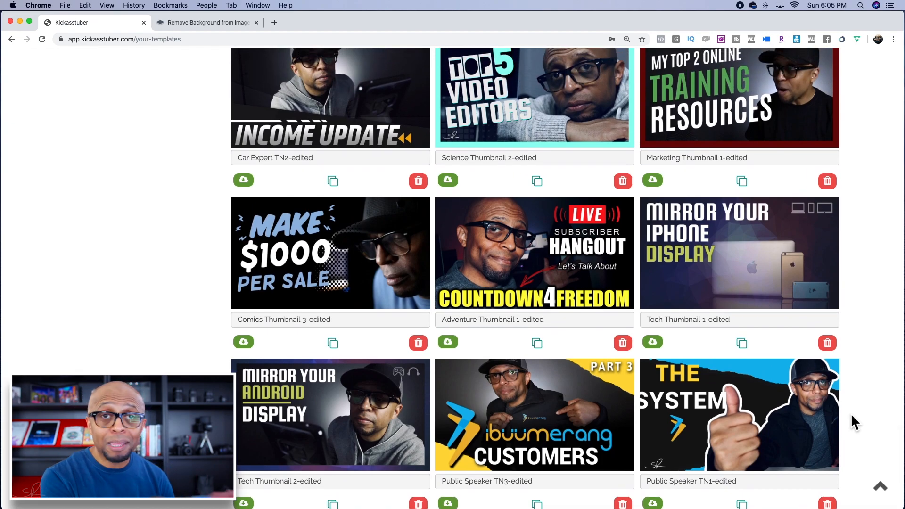
scroll(851, 415, "down", 15)
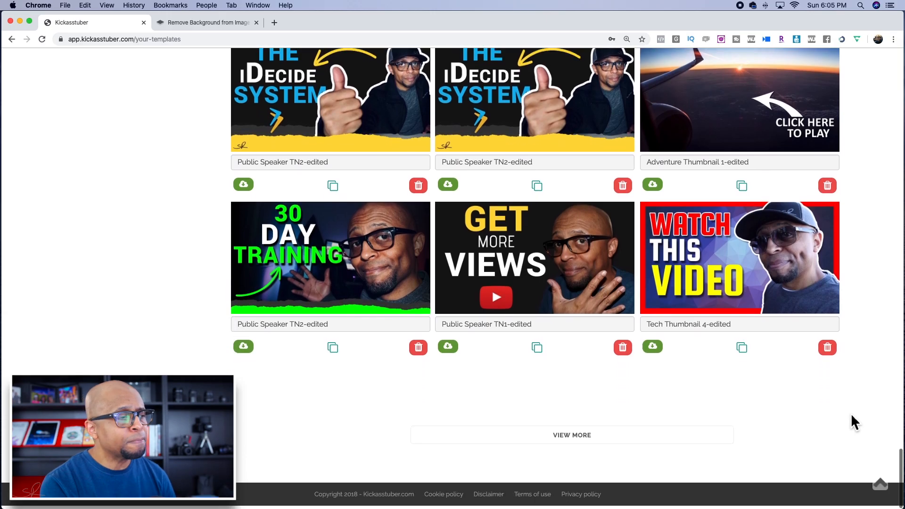
left_click(731, 438)
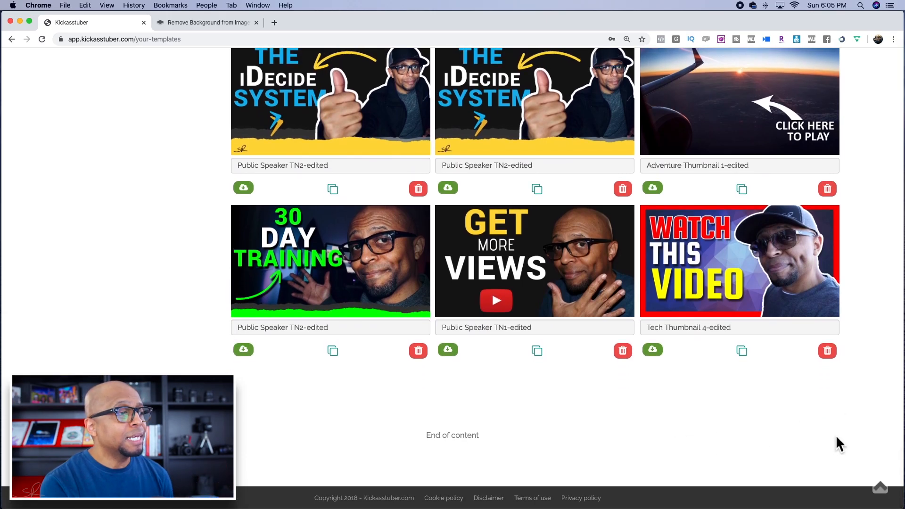
scroll(886, 429, "down", 10)
scroll(883, 428, "up", 20)
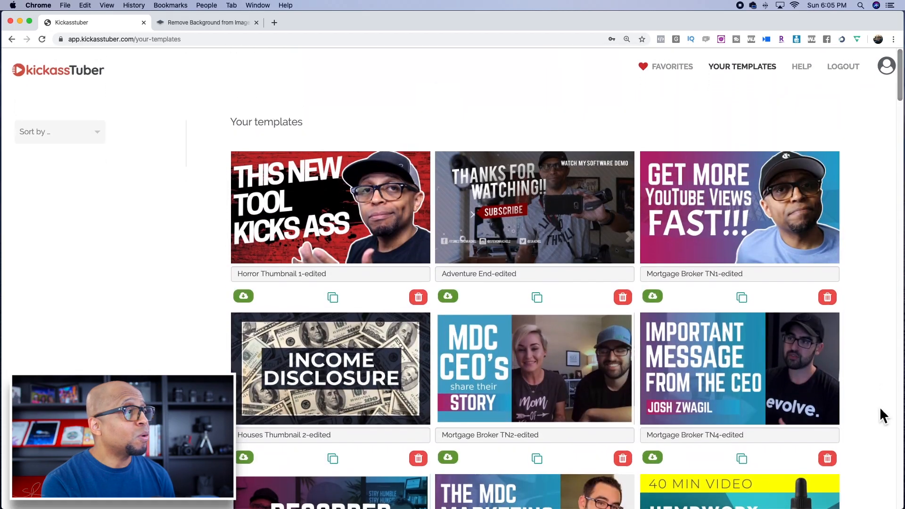
mouse_move(374, 194)
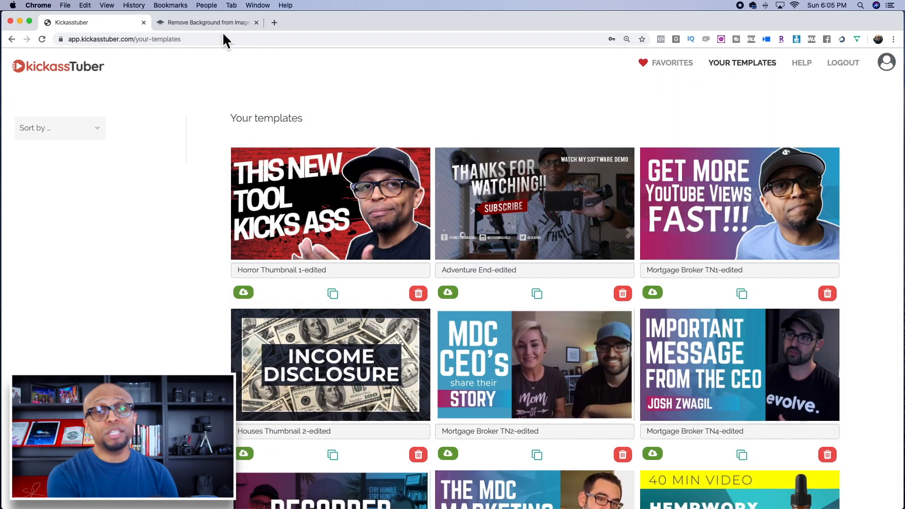